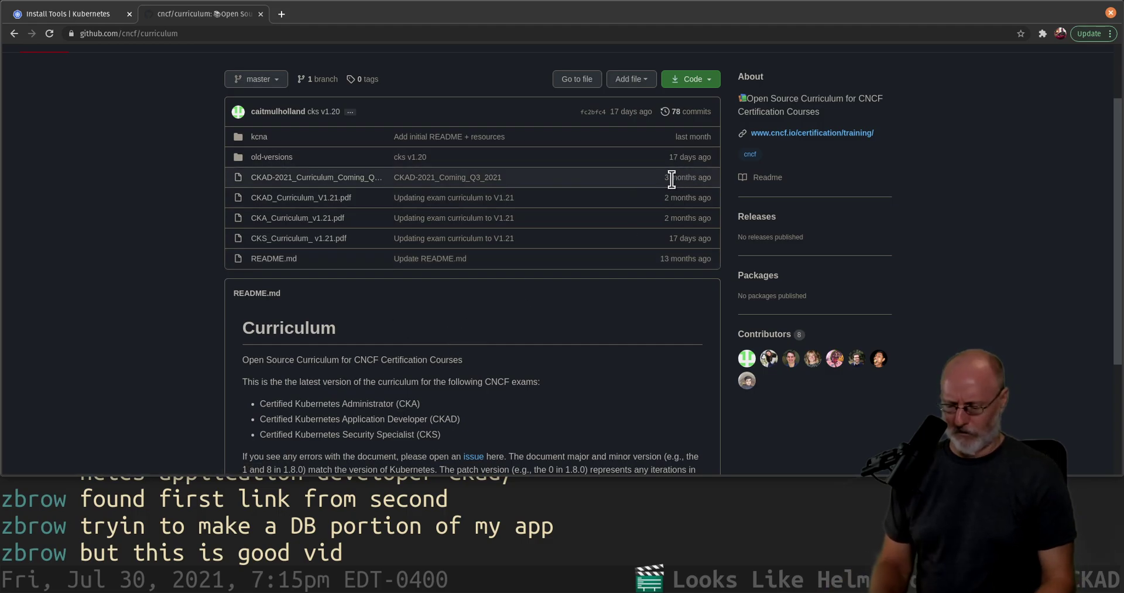
Zoom the cncf/curriculum page in twice, skim the README, and expand the full file list
key("ctrl+plus")
key("ctrl+plus")
key("ctrl+plus")
key("ctrl+plus")
key("ctrl+plus")
key("ctrl+plus")
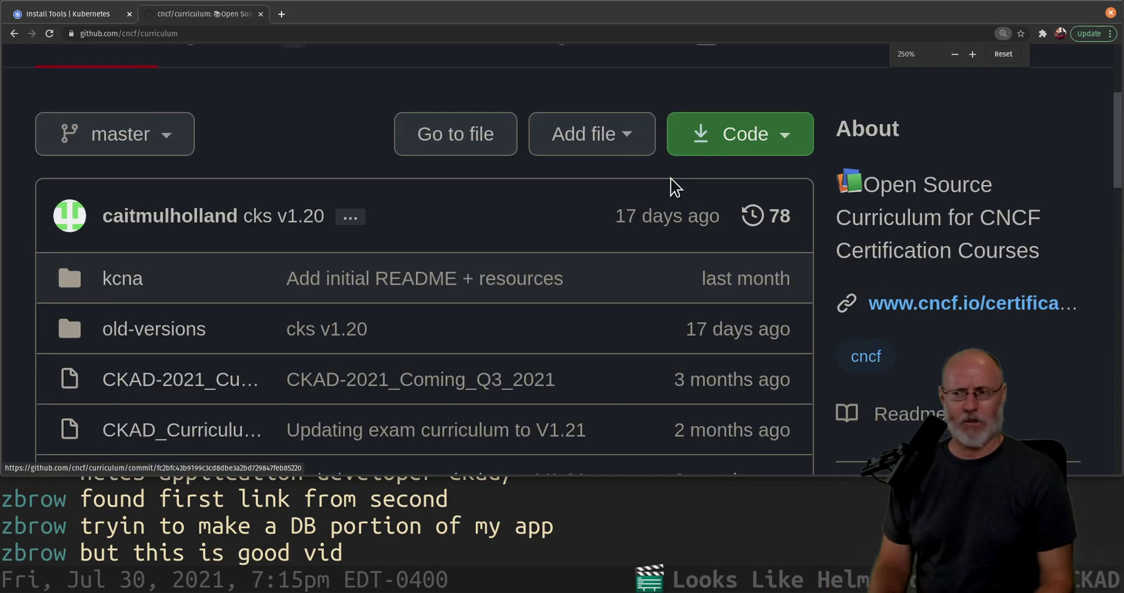
key("ctrl+plus")
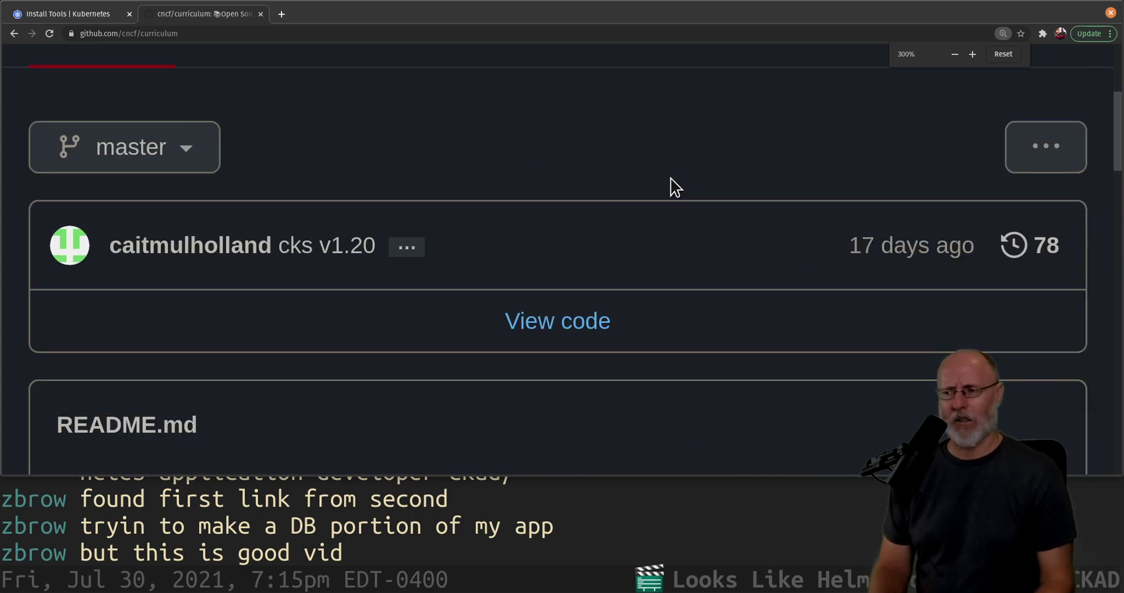
scroll(638, 240, "down", 3)
scroll(633, 237, "down", 5)
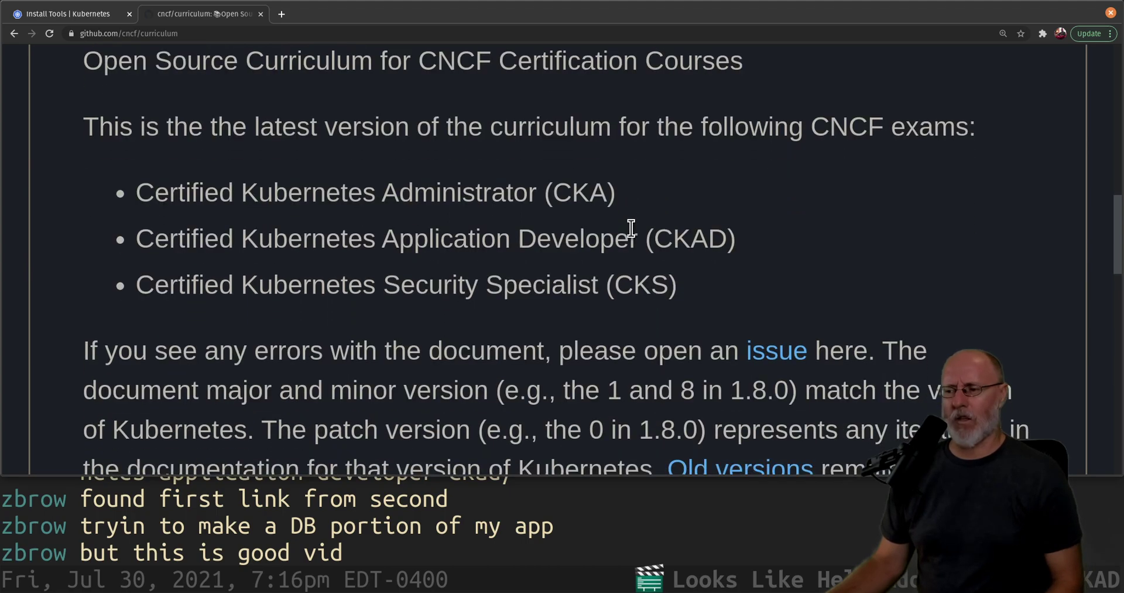
scroll(631, 229, "down", 2)
scroll(627, 227, "up", 4)
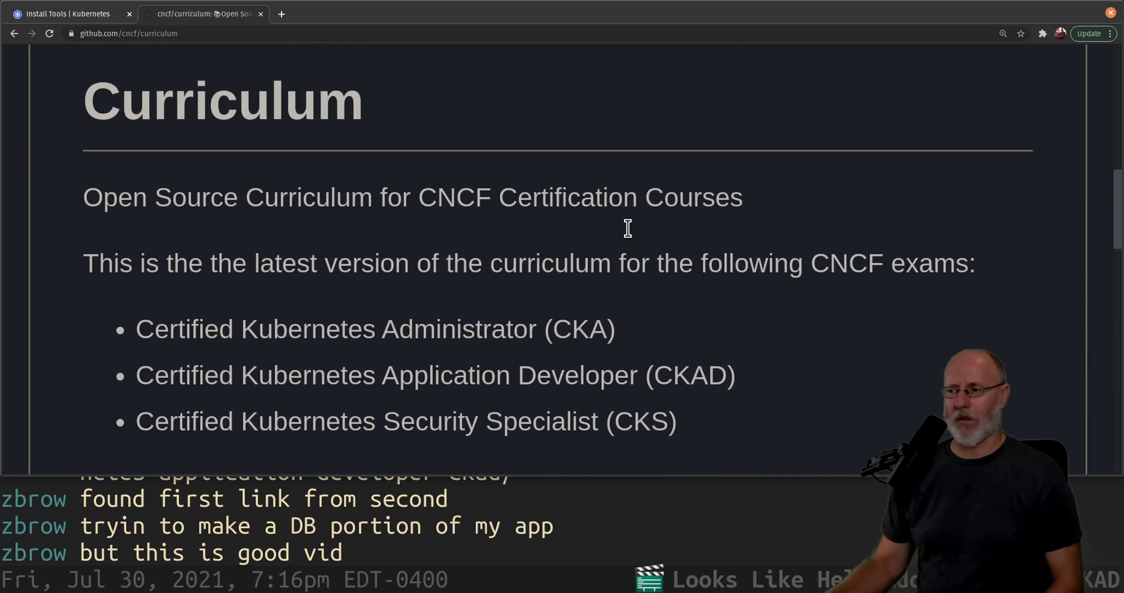
scroll(628, 229, "up", 5)
left_click(535, 176)
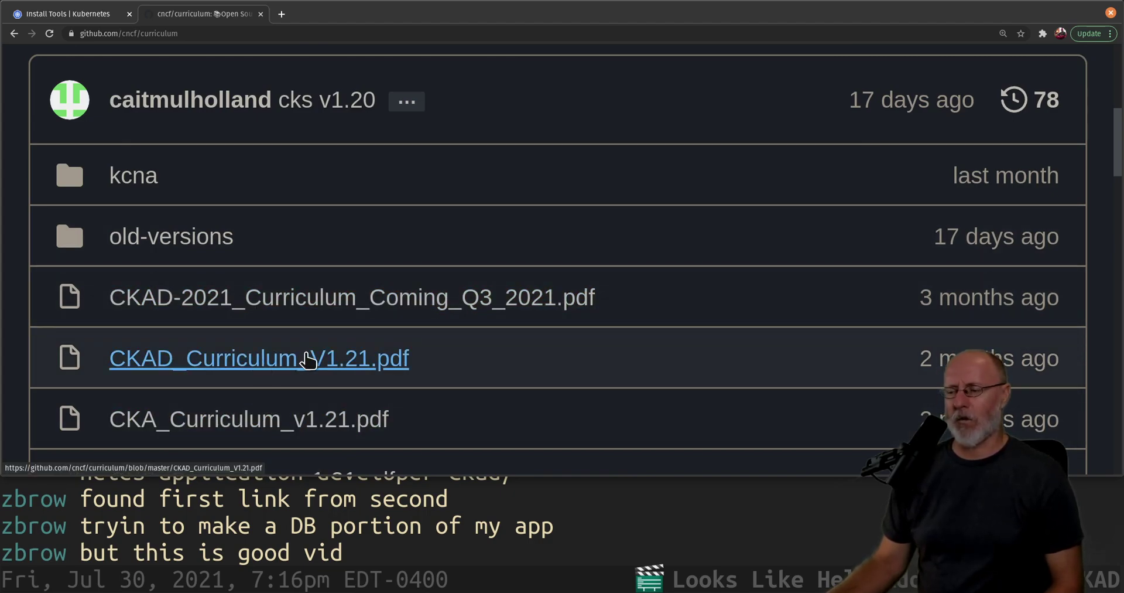
left_click(307, 359)
scroll(509, 319, "down", 4)
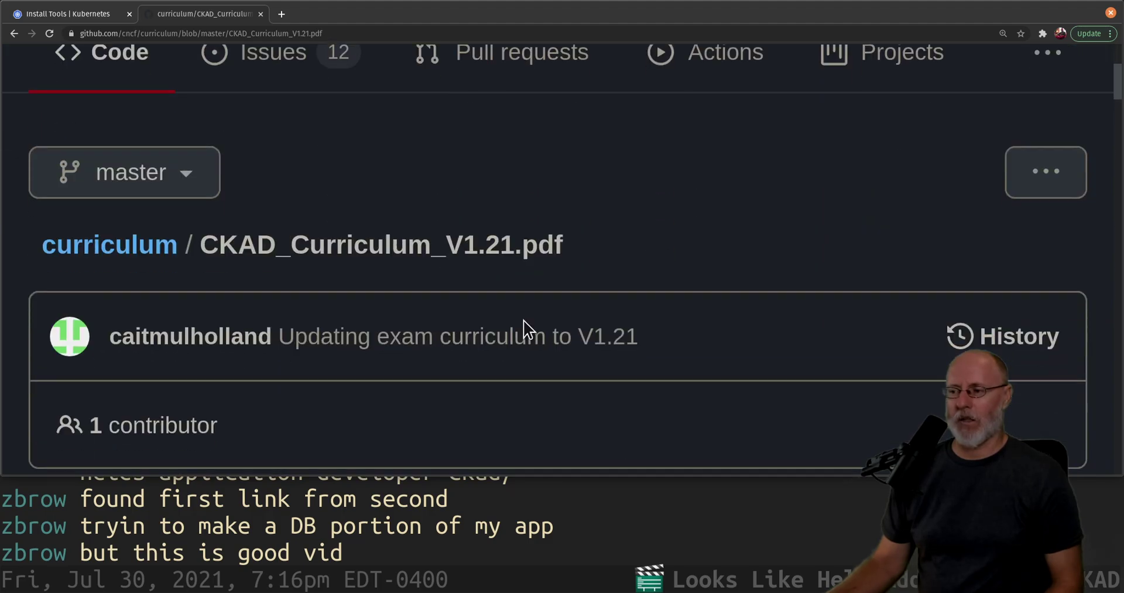
scroll(539, 326, "down", 8)
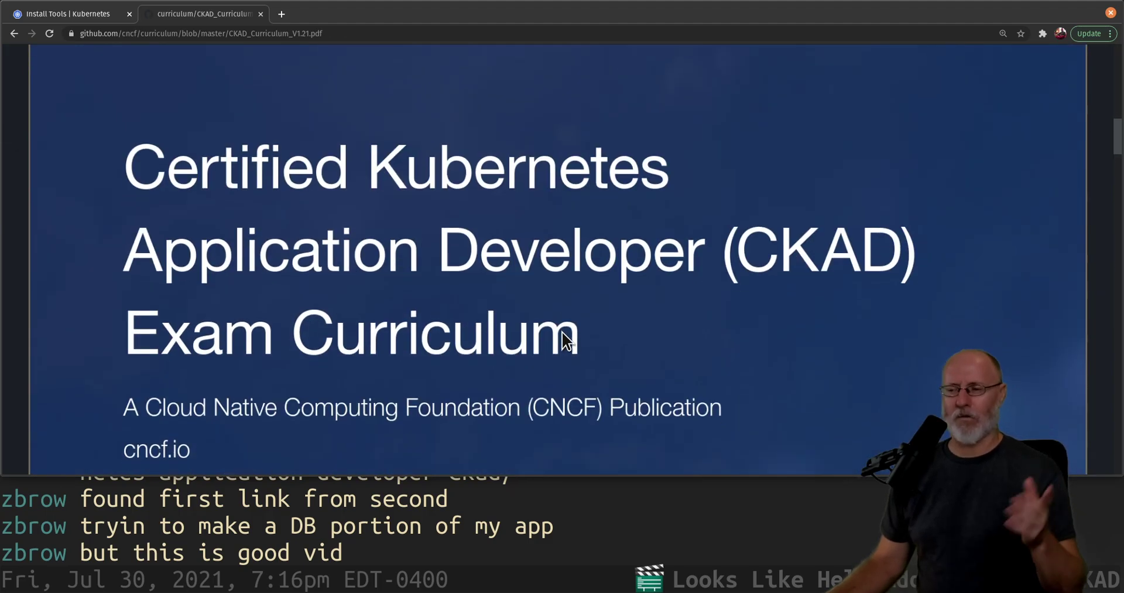
scroll(565, 339, "down", 15)
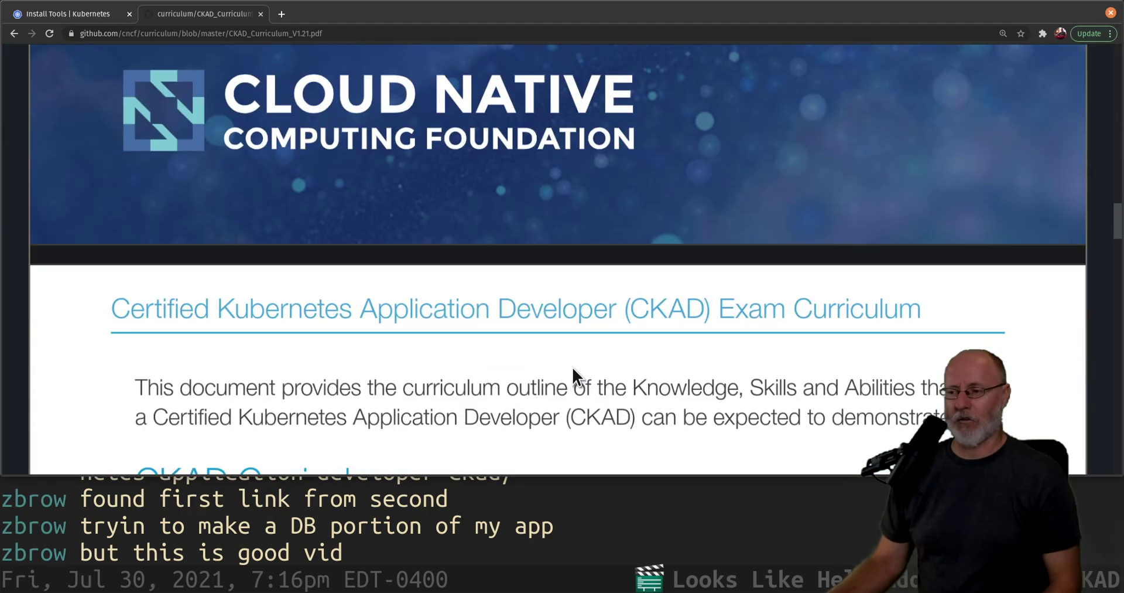
scroll(572, 367, "down", 3)
scroll(573, 365, "down", 2)
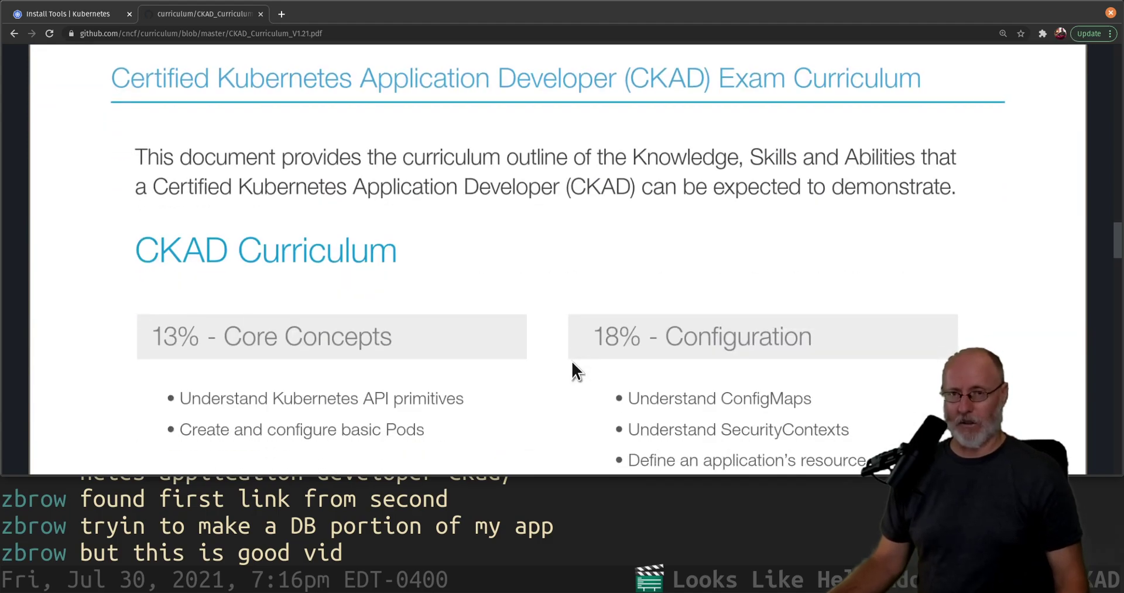
scroll(569, 350, "down", 3)
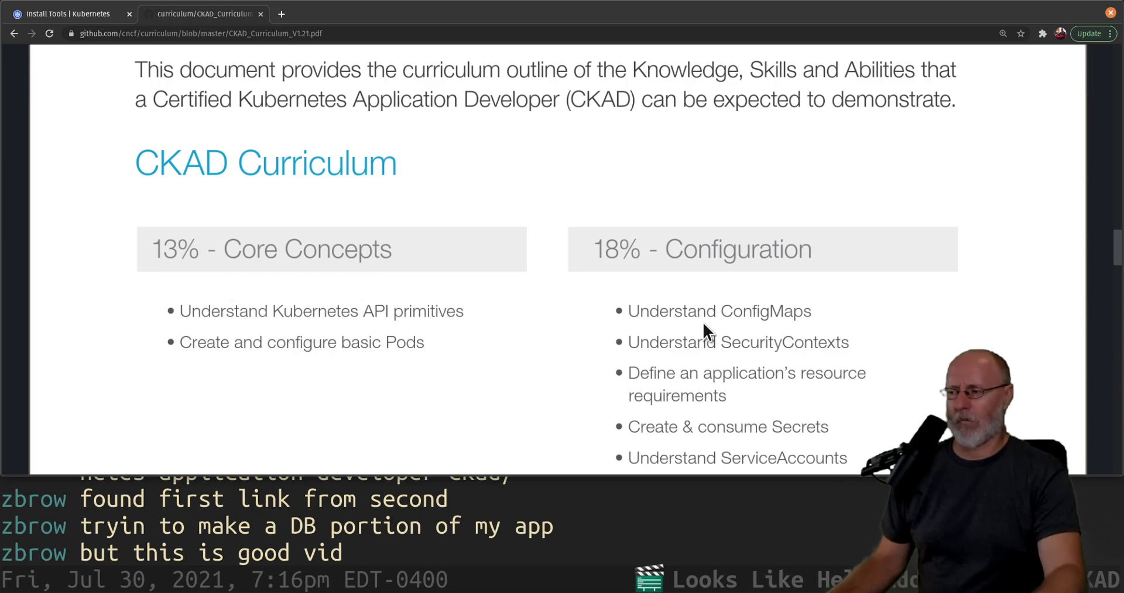
scroll(656, 298, "down", 4)
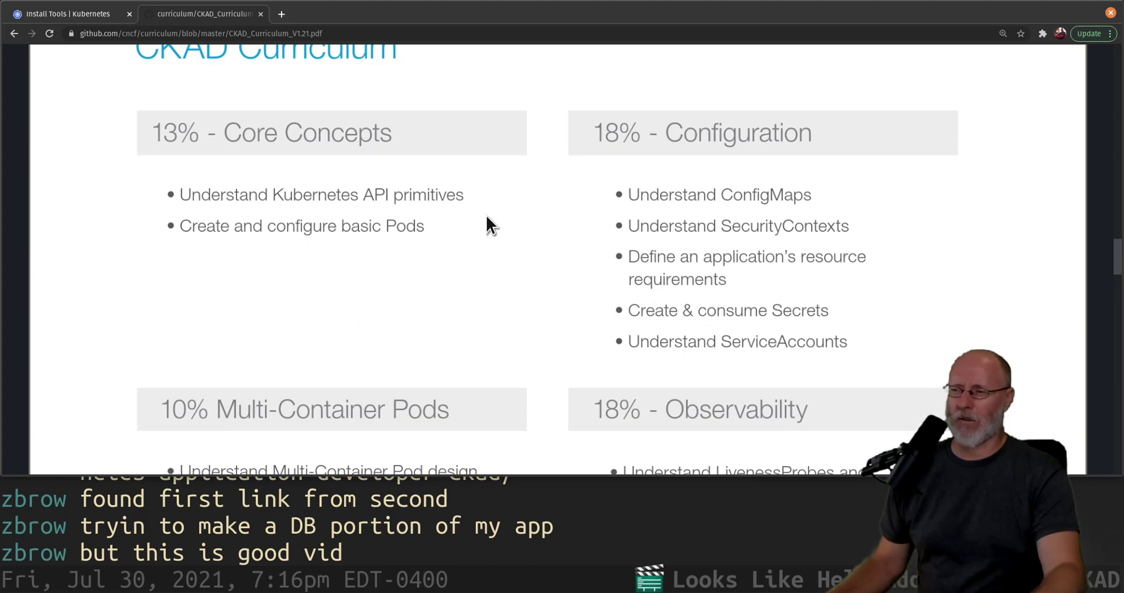
scroll(445, 276, "down", 2)
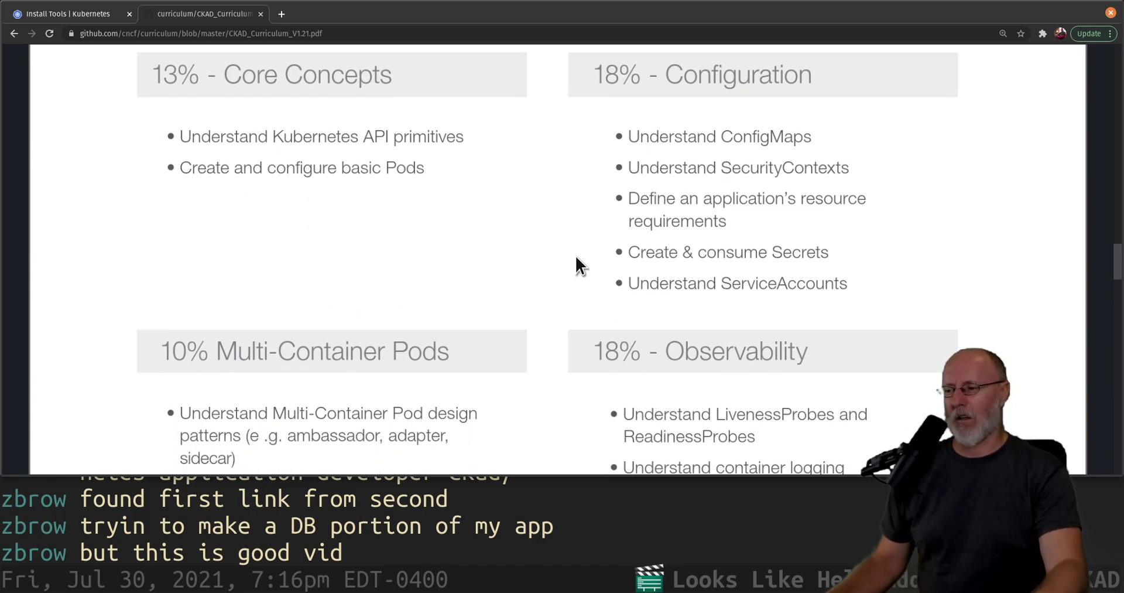
scroll(576, 256, "down", 3)
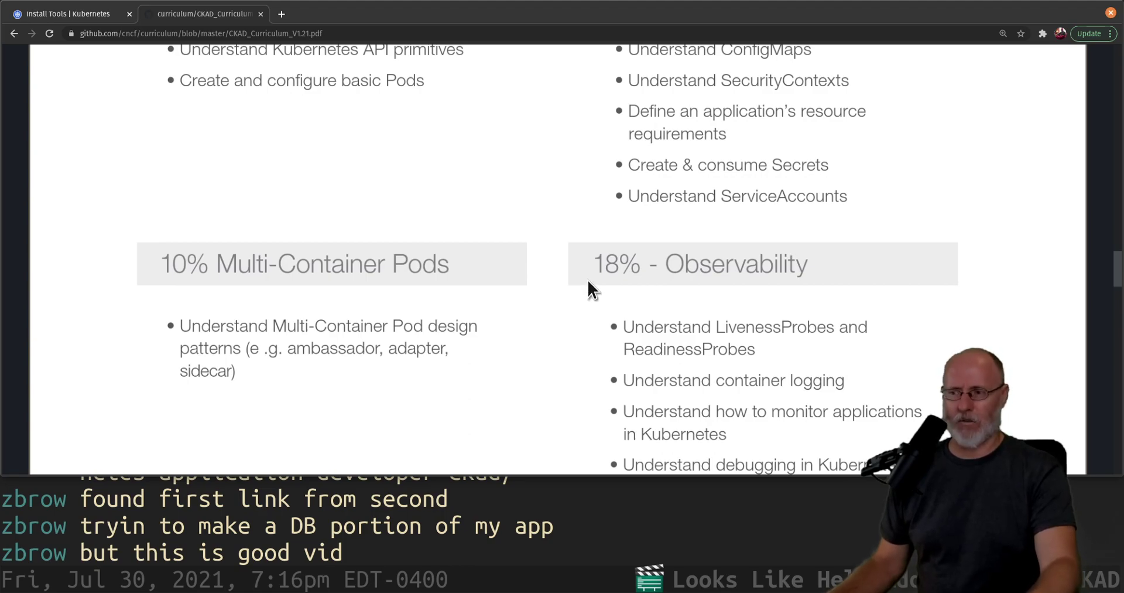
scroll(586, 286, "down", 4)
scroll(583, 277, "down", 3)
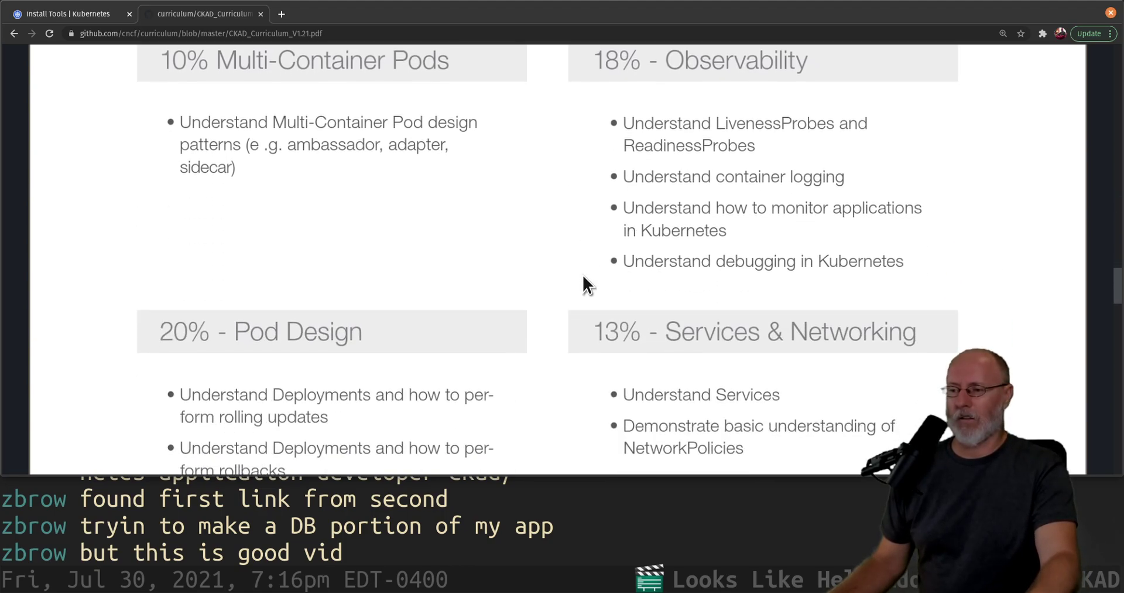
scroll(583, 276, "down", 2)
scroll(583, 274, "down", 4)
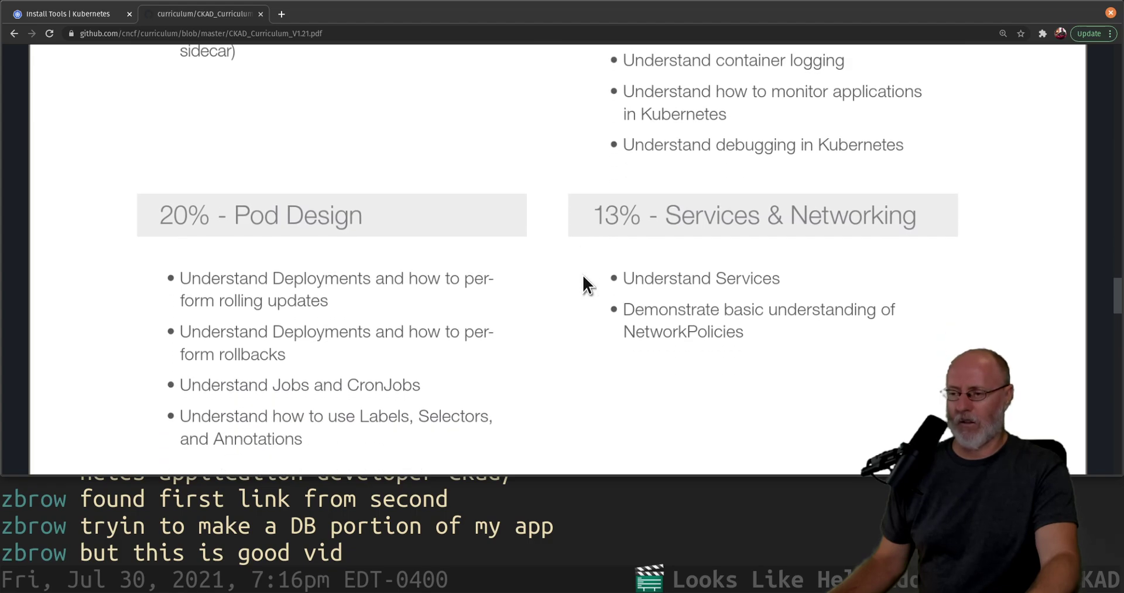
scroll(582, 274, "down", 3)
scroll(583, 286, "down", 2)
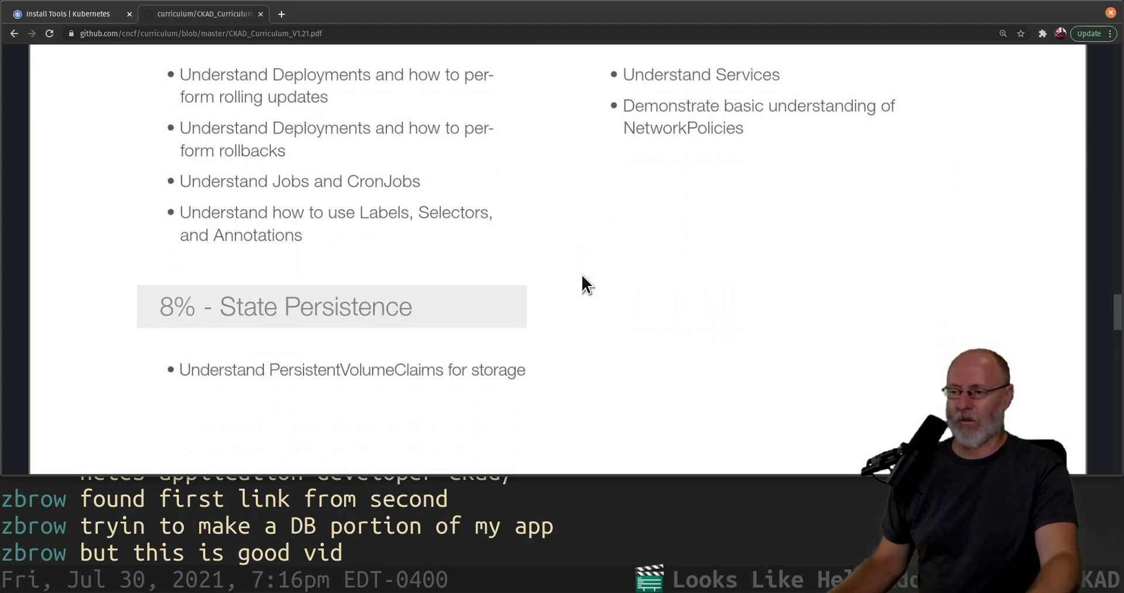
scroll(581, 273, "up", 7)
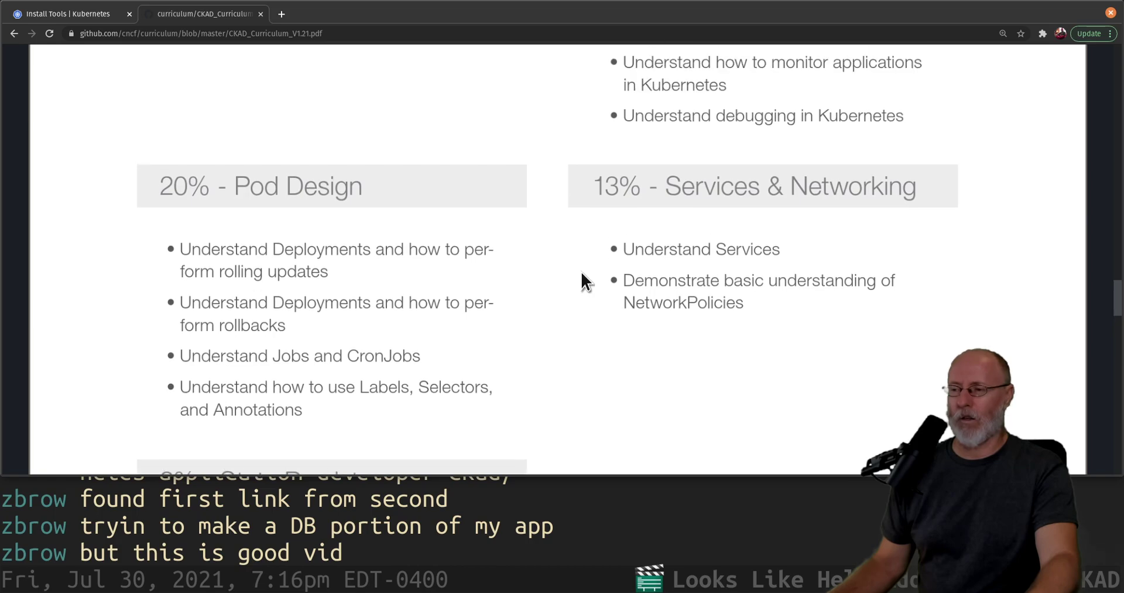
scroll(581, 273, "up", 5)
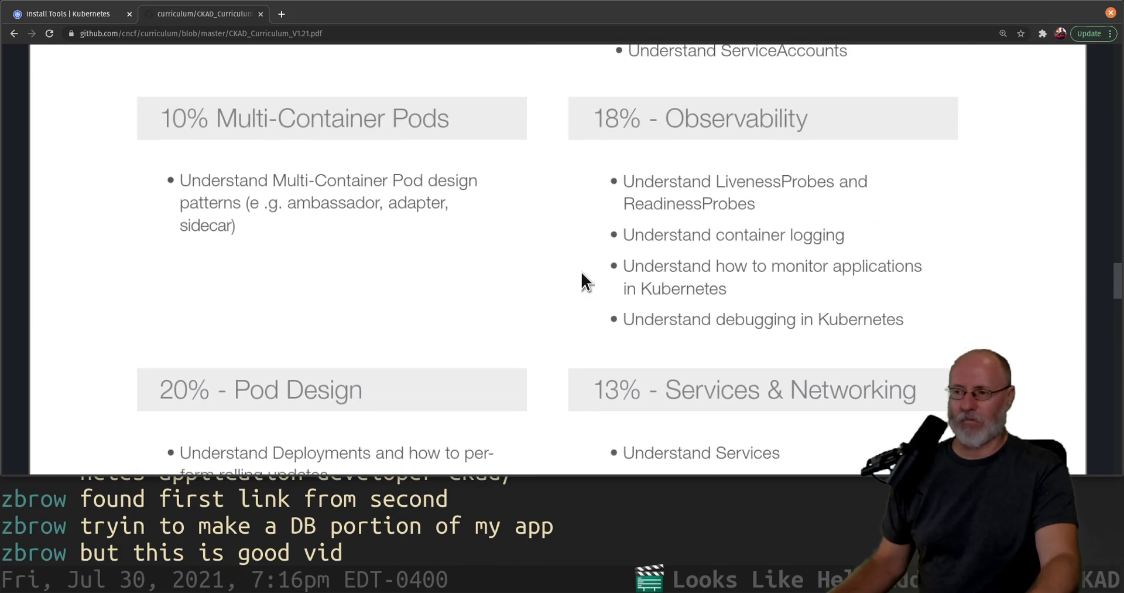
scroll(550, 284, "up", 5)
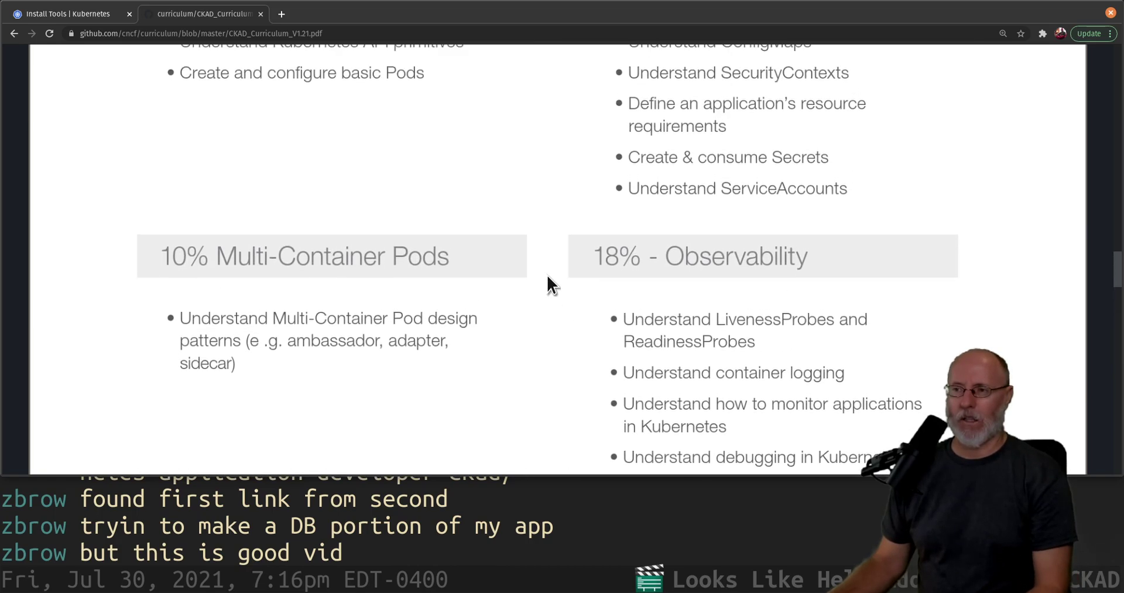
scroll(527, 245, "up", 2)
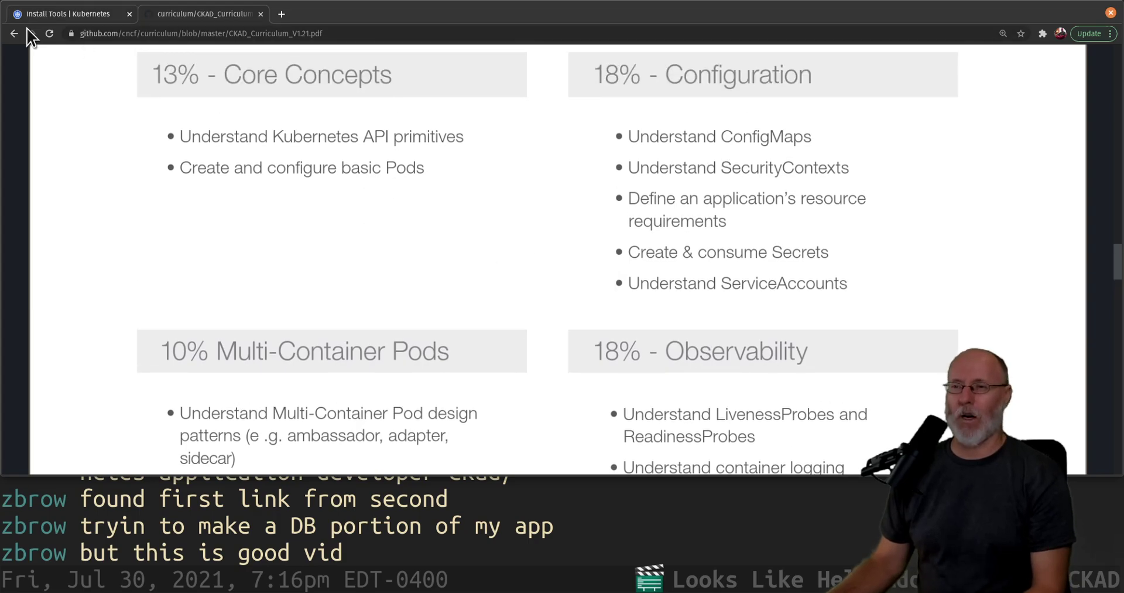
left_click(13, 33)
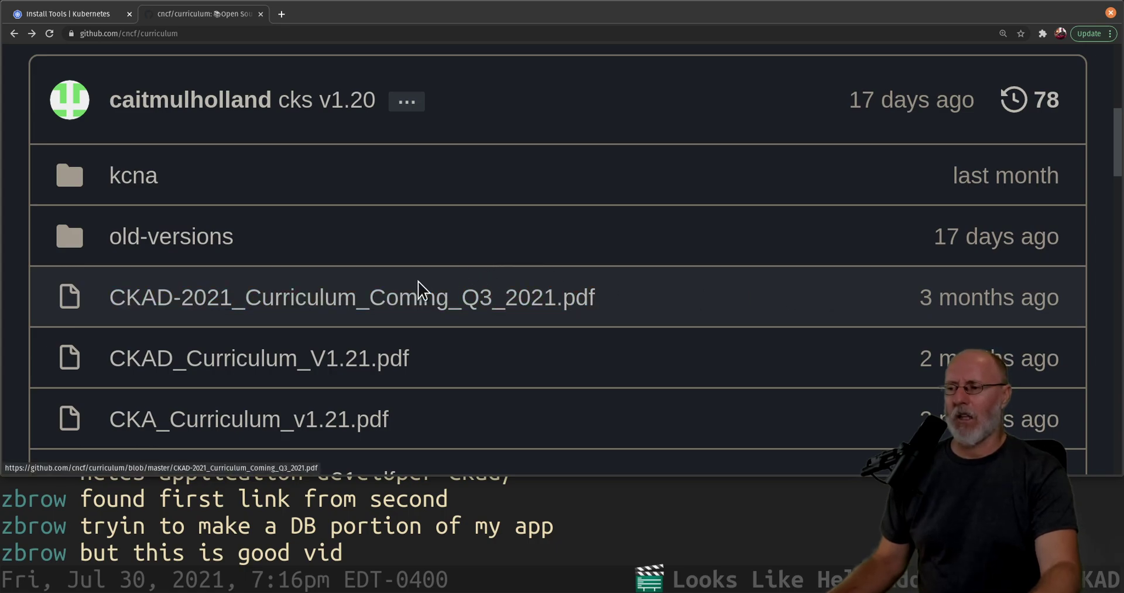
Open CKAD-2021_Curriculum_Coming_Q3_2021.pdf and scroll down to its curriculum domain percentages
left_click(402, 302)
scroll(557, 296, "down", 5)
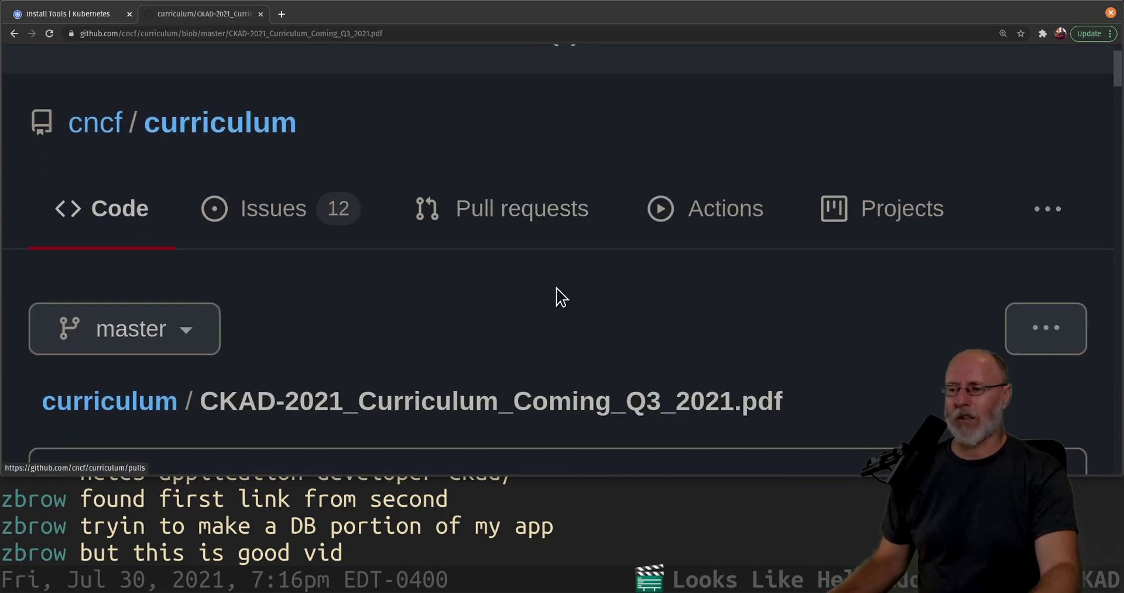
scroll(557, 287, "down", 10)
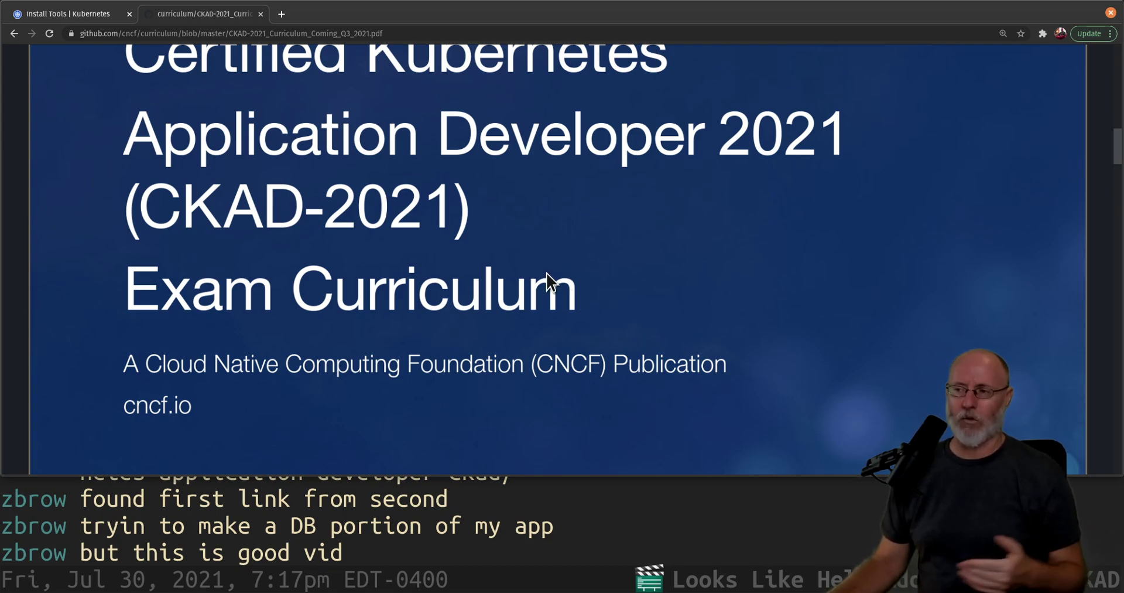
scroll(547, 264, "down", 2)
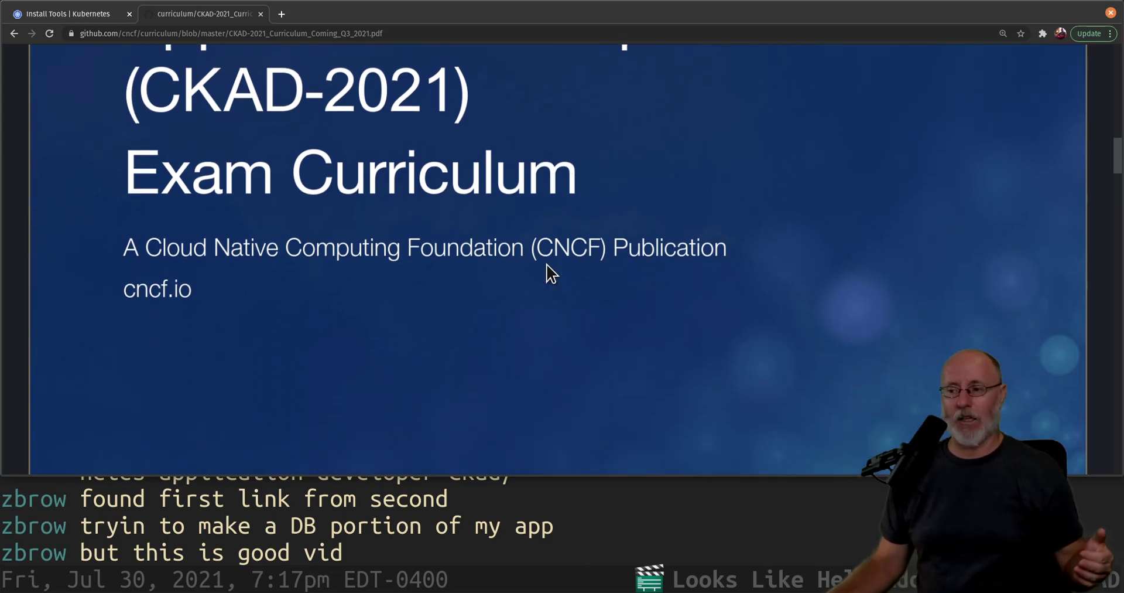
scroll(546, 263, "down", 8)
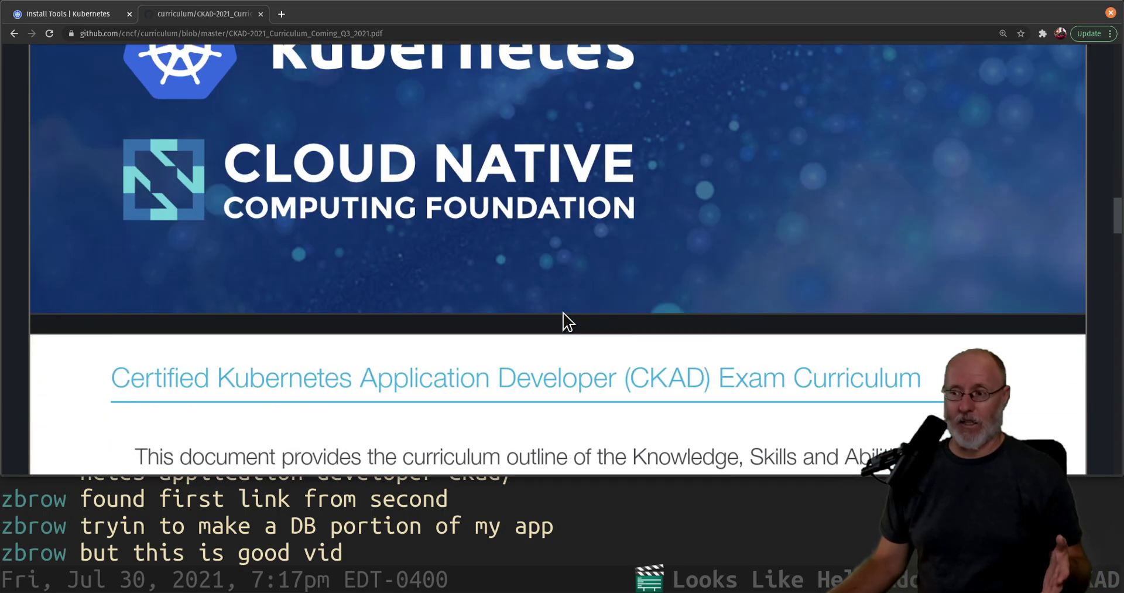
scroll(563, 321, "down", 1)
scroll(561, 316, "down", 5)
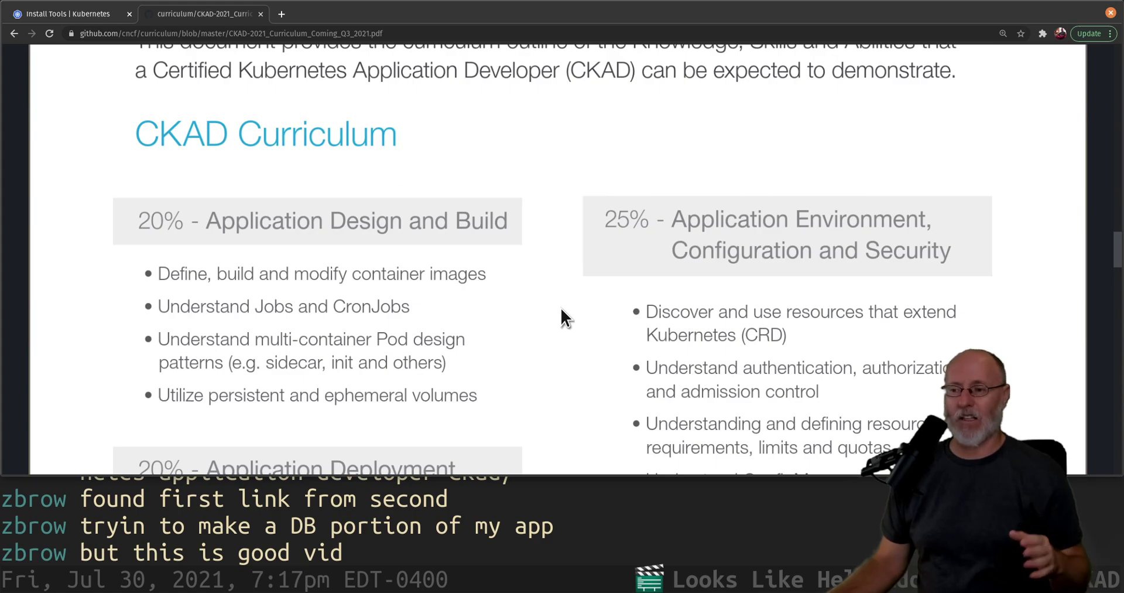
scroll(559, 303, "down", 4)
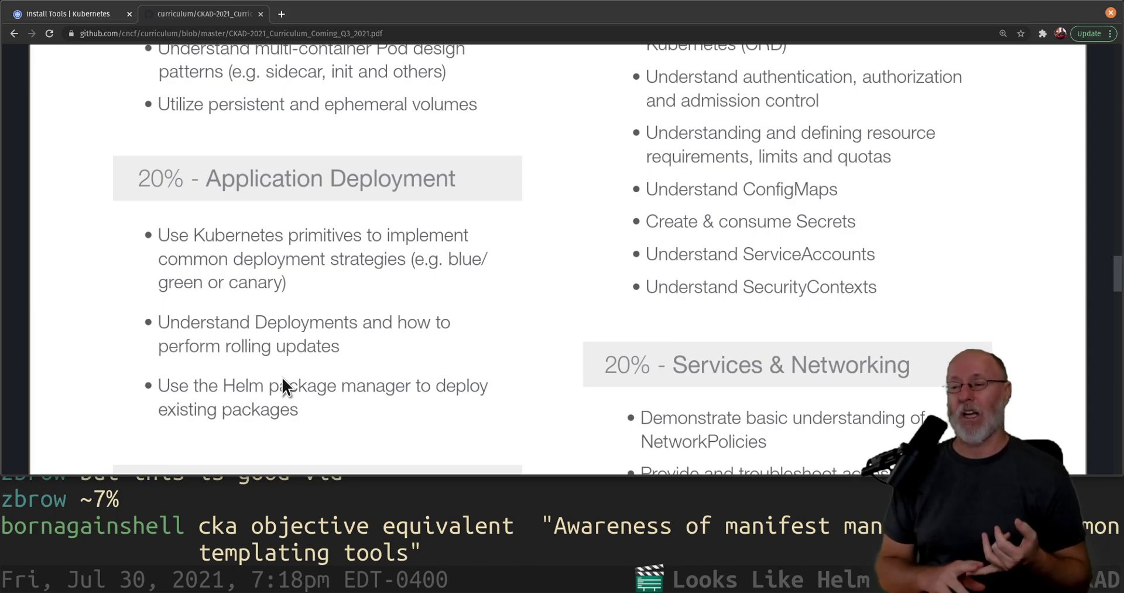
Open a blank browser tab, then create a fresh tmux shell window
left_click(280, 13)
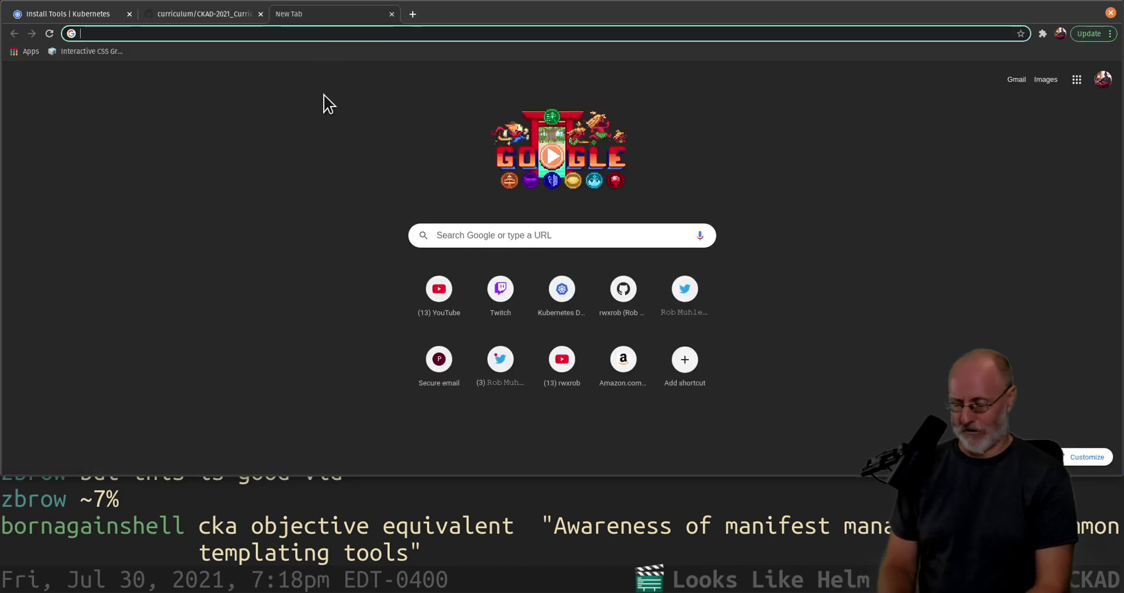
left_click(358, 511)
key("ctrl+a")
key("c")
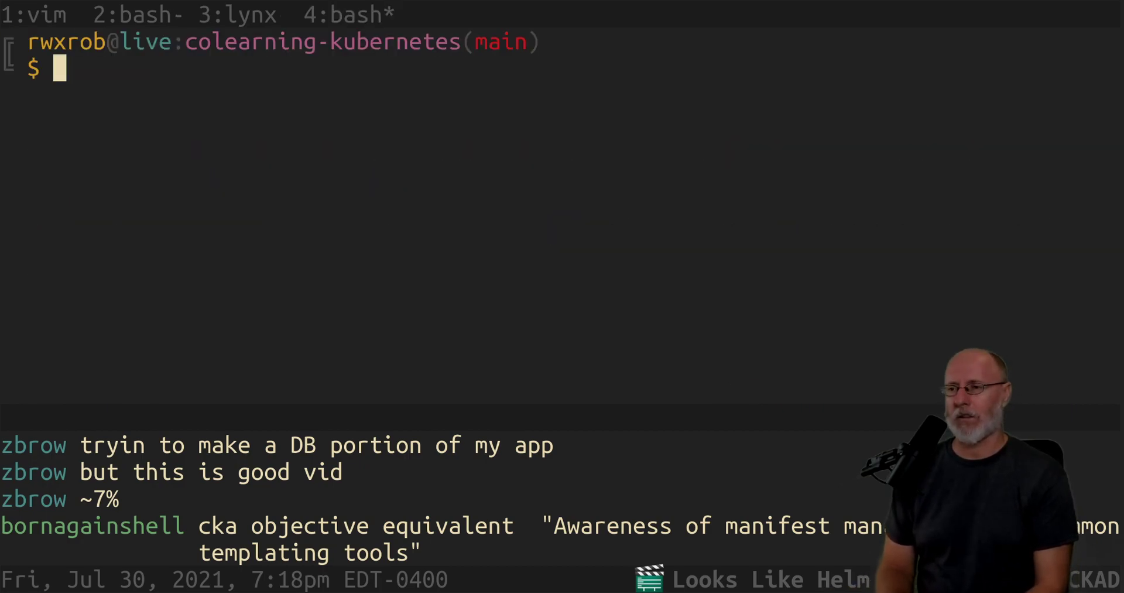
List the lab-jupyterhub- folder matches in the shell, then head back to the README window
type("cd lab")
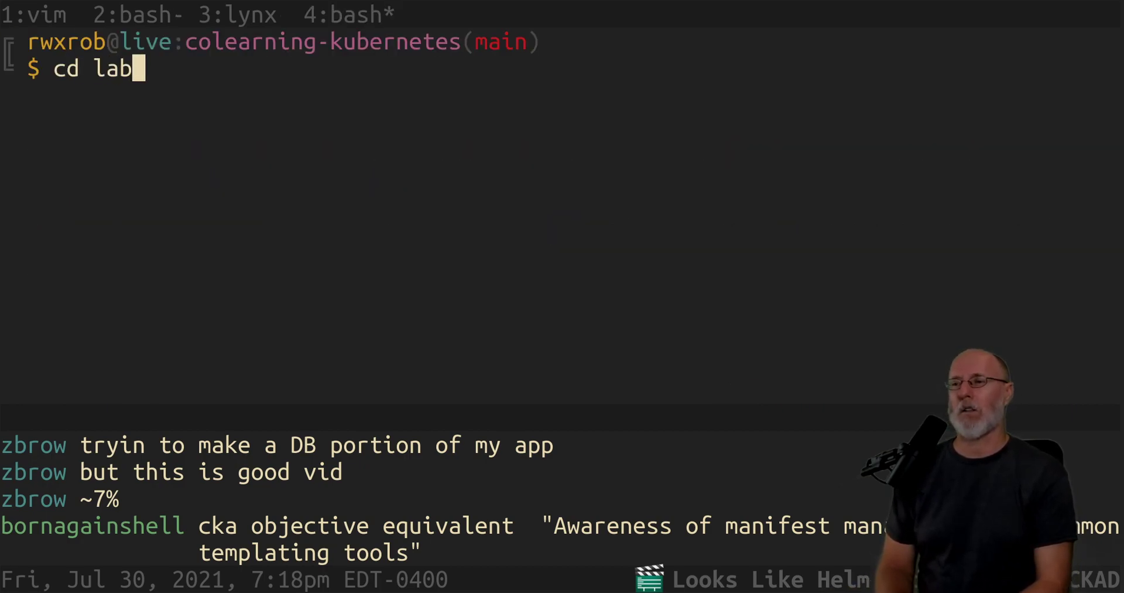
key("BackSpace")
key("BackSpace")
key("BackSpace")
type("jupyter")
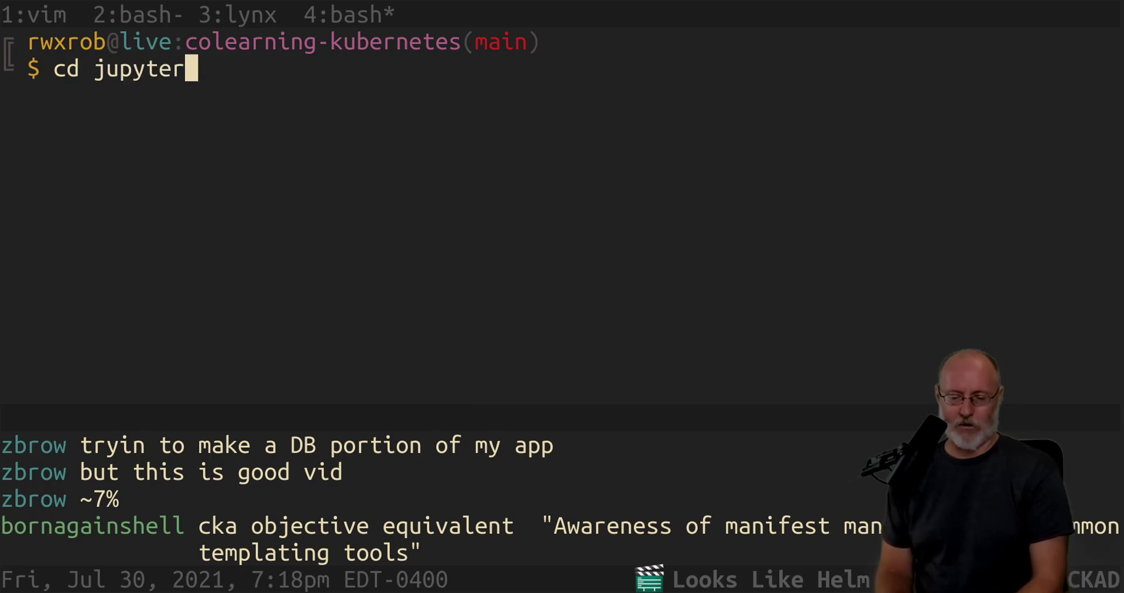
key("BackSpace")
key("BackSpace")
key("BackSpace")
key("BackSpace")
key("BackSpace")
key("BackSpace")
key("BackSpace")
type("lab-")
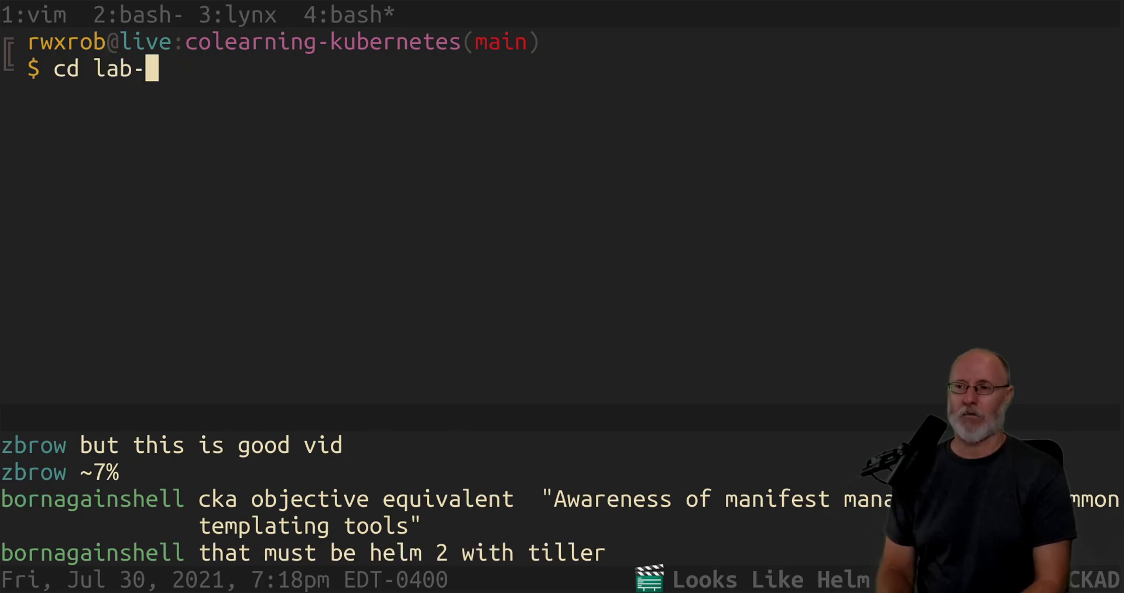
type("j")
key("Tab")
key("Tab")
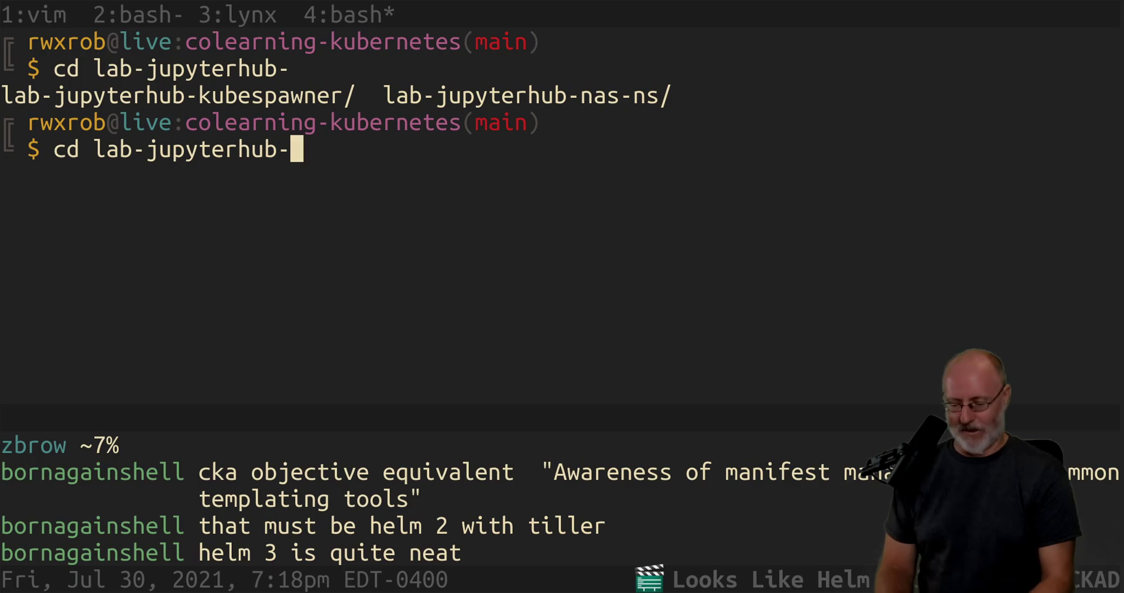
key("ctrl+b")
Write the first list item '1. Which version 2 or 3?' on line 3
type("2")
type("i")
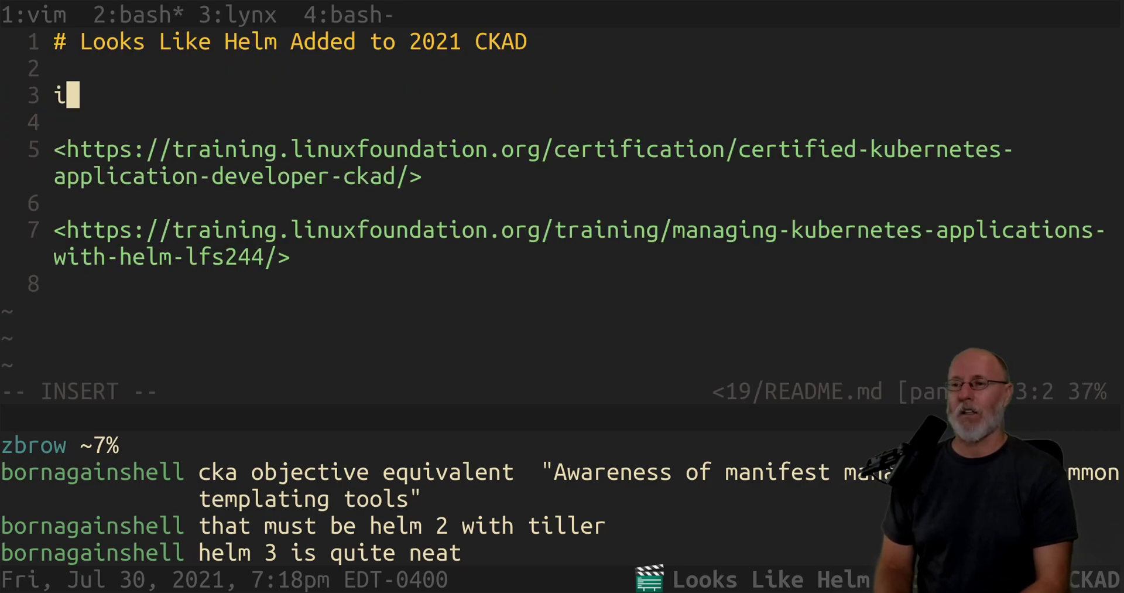
key("BackSpace")
type("1. Which ")
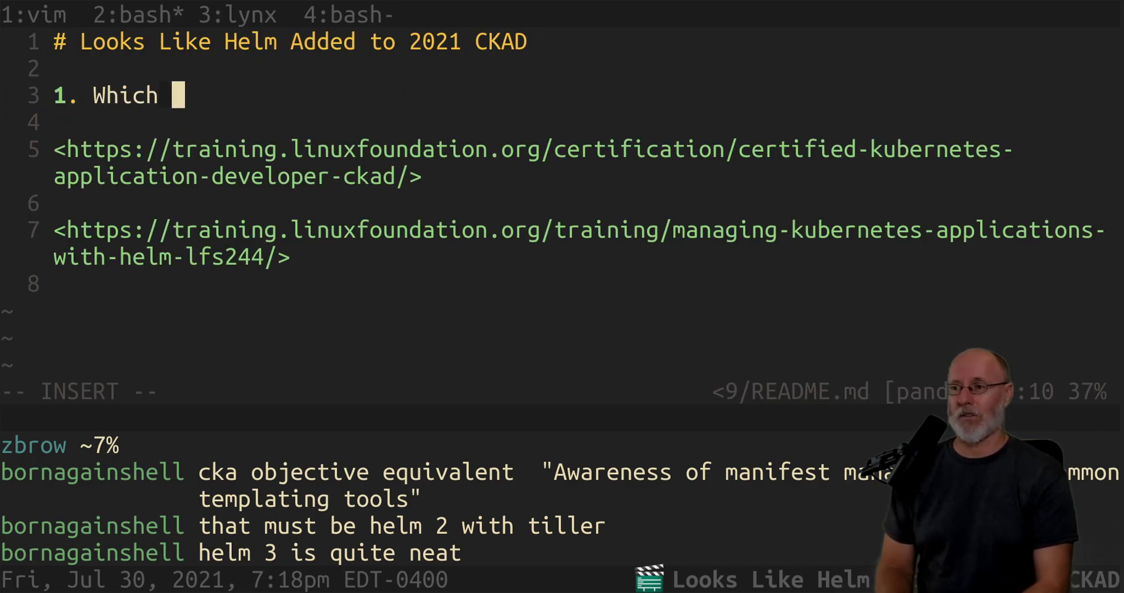
type("version")
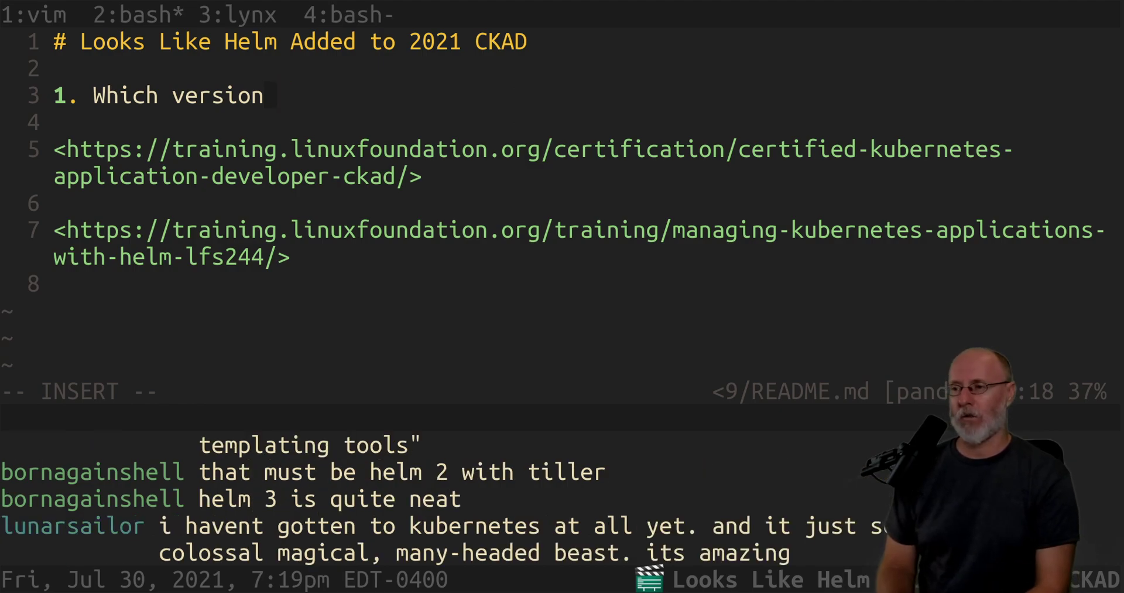
type("2 or 45")
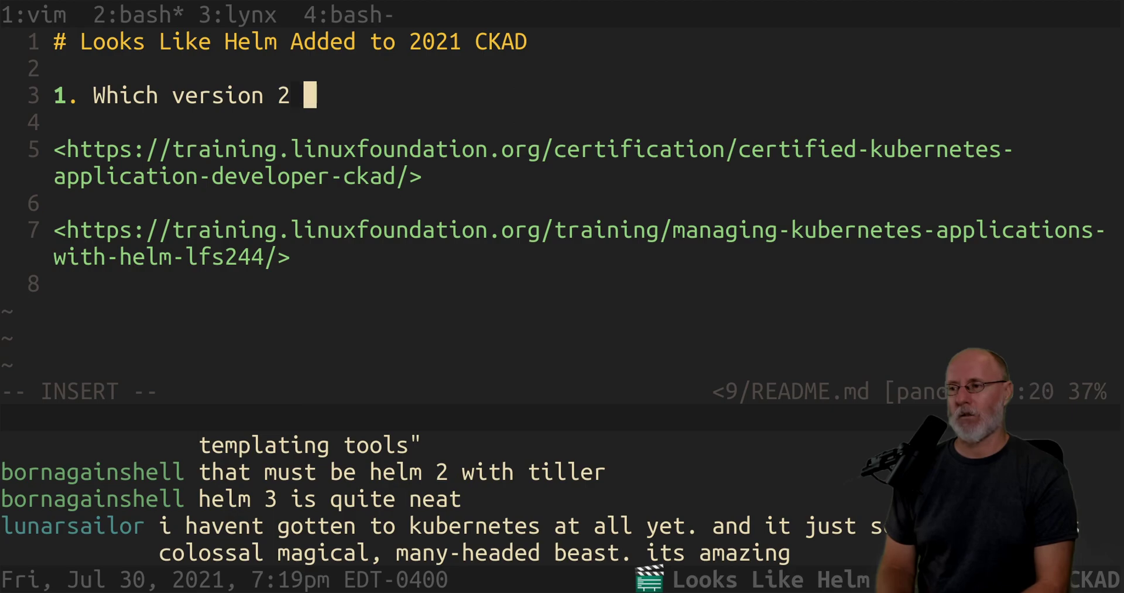
key("BackSpace")
key("BackSpace")
type("3?")
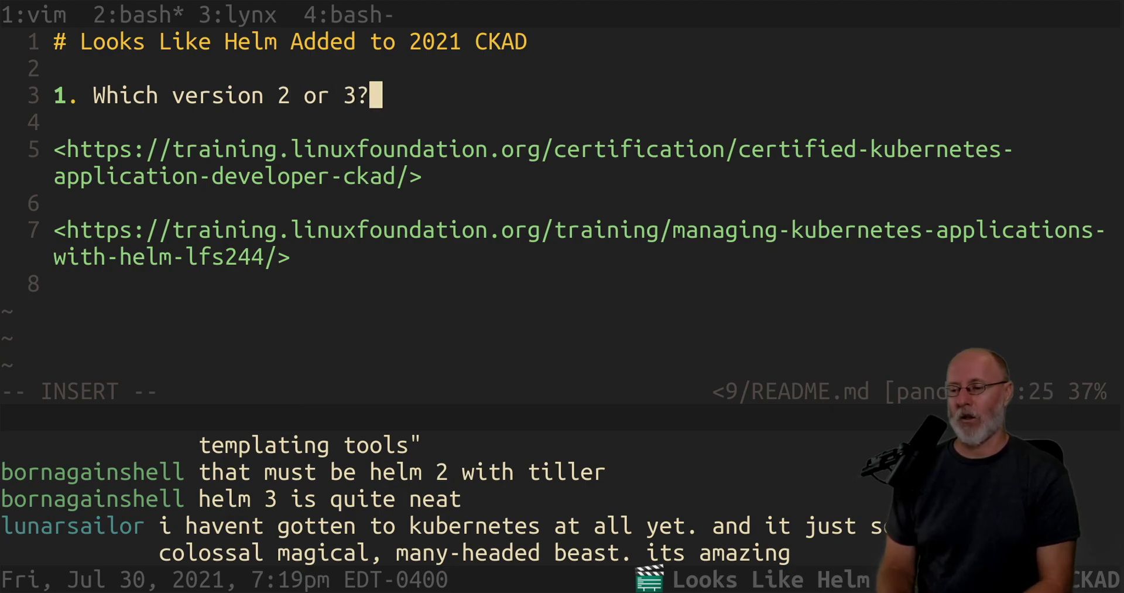
key("Escape")
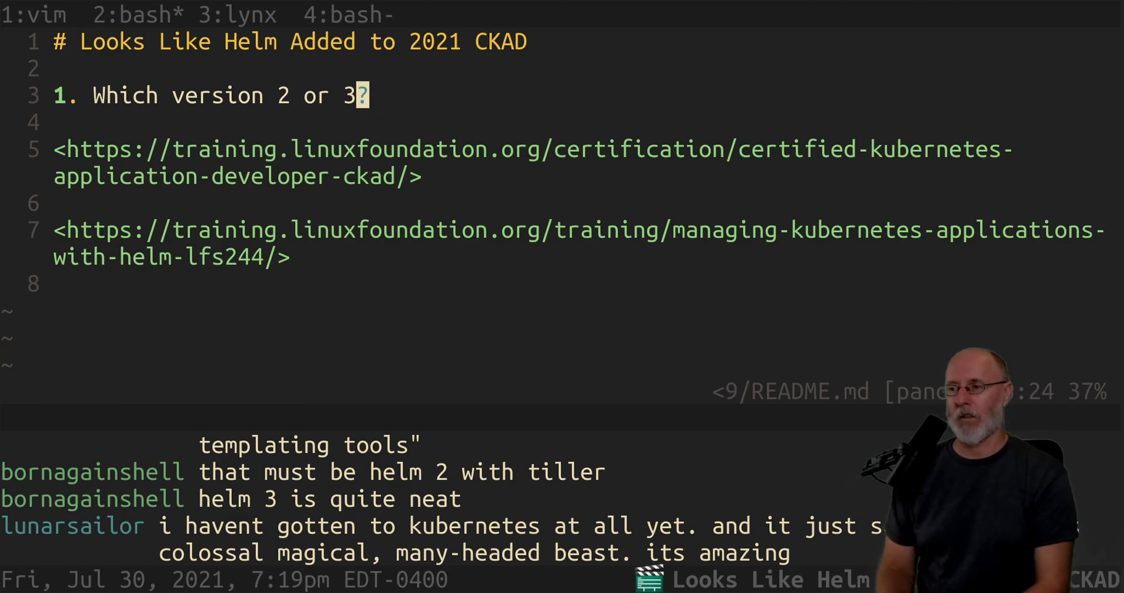
Start a second '1.' list item below and save README.md
type("o1.")
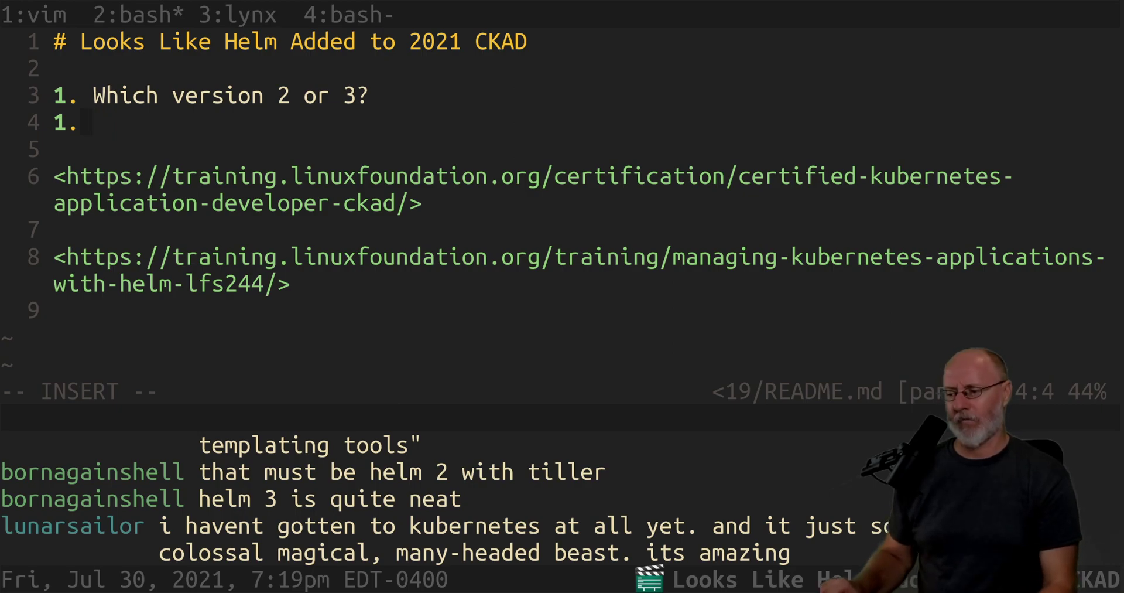
key("Escape")
type(":w")
key("Return")
key("A")
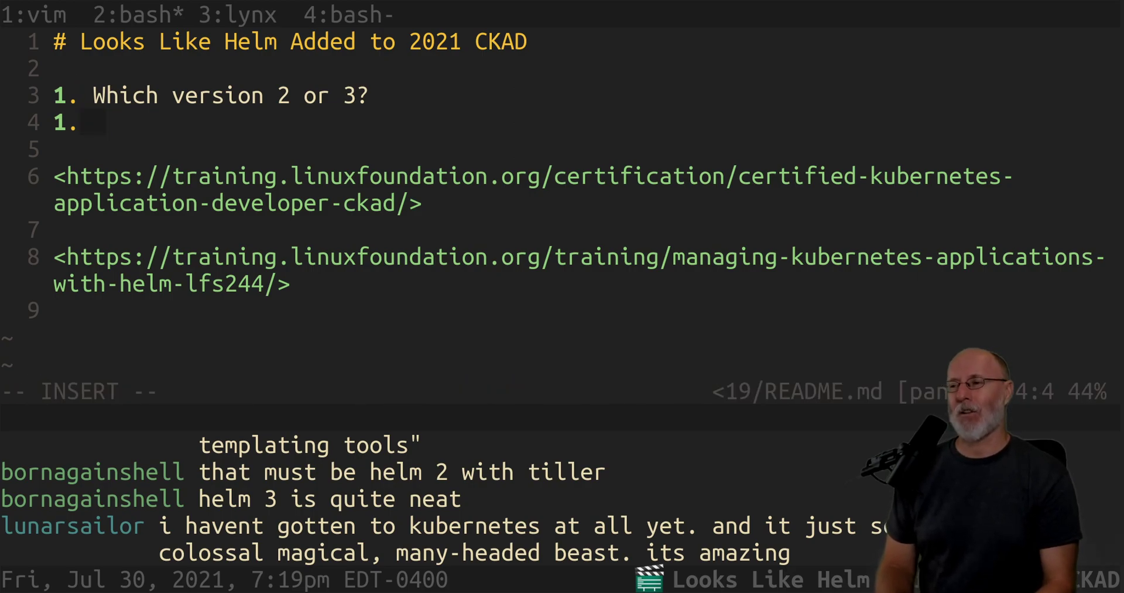
Close the empty Chrome tab and switch to the tmux shell window
key("alt+Tab")
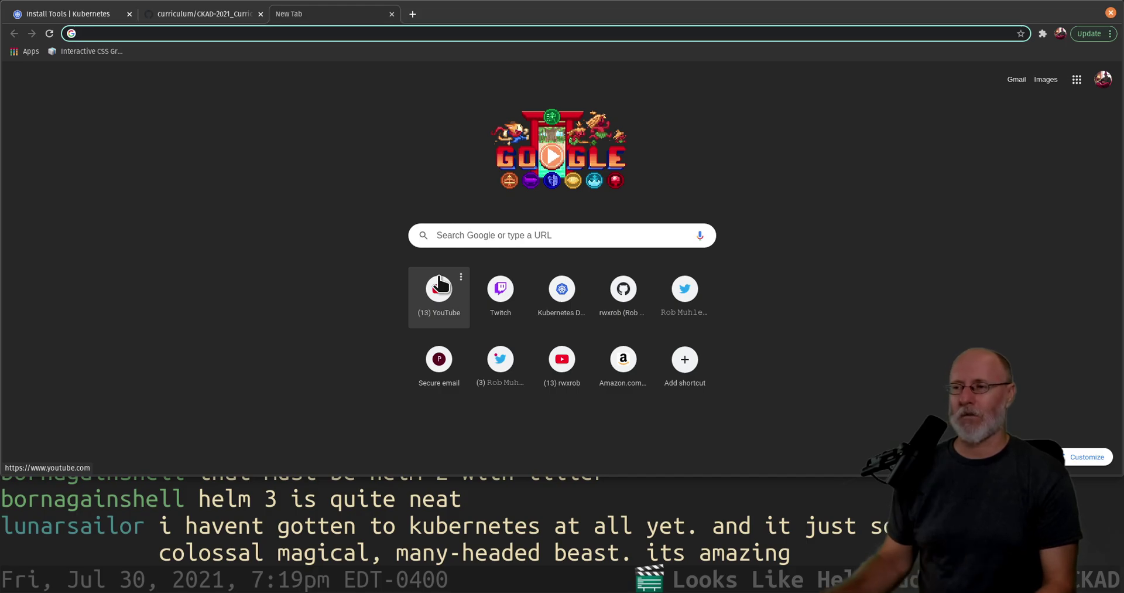
left_click(391, 14)
key("alt+Tab")
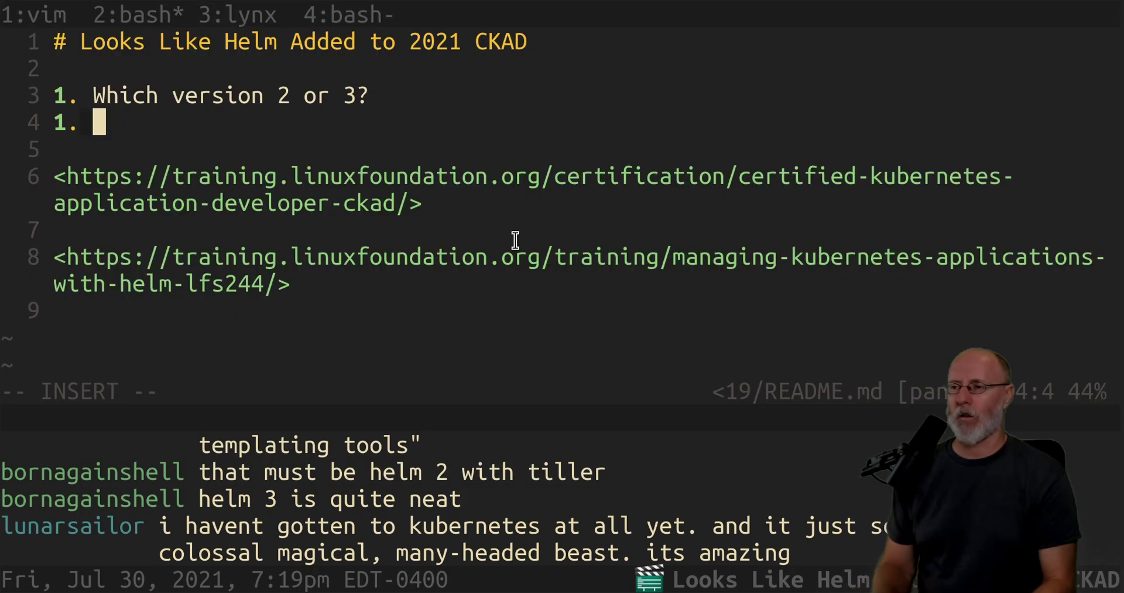
key("ctrl+a")
Enter the lab-jupyterhub-kubespawner folder and list its files
key("4")
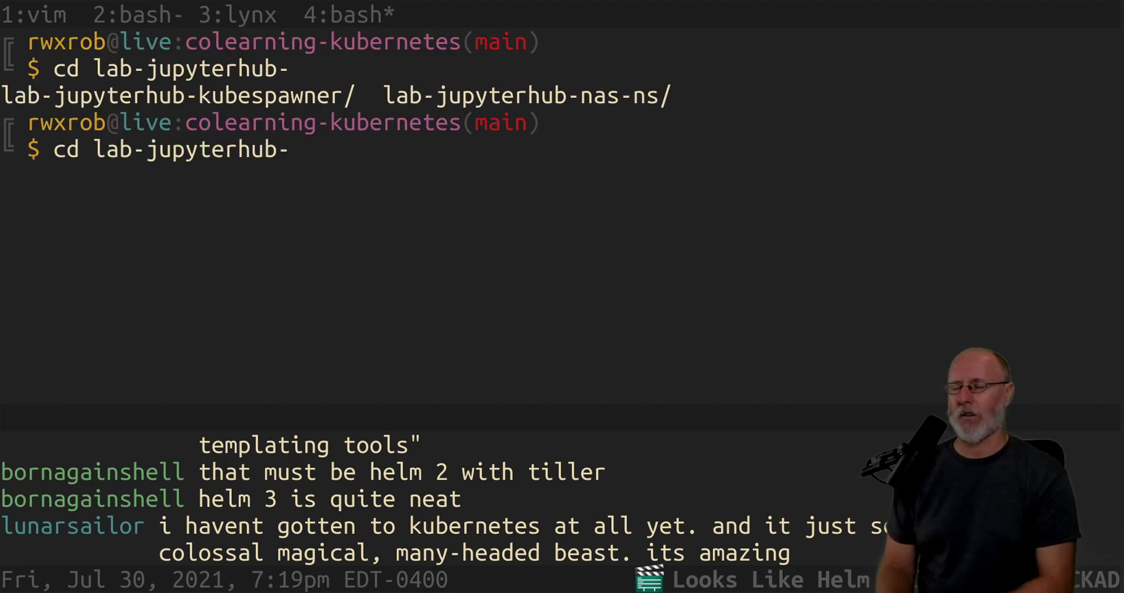
key("Tab")
key("Tab")
type("k")
key("Tab")
key("Return")
type("ls")
key("Return")
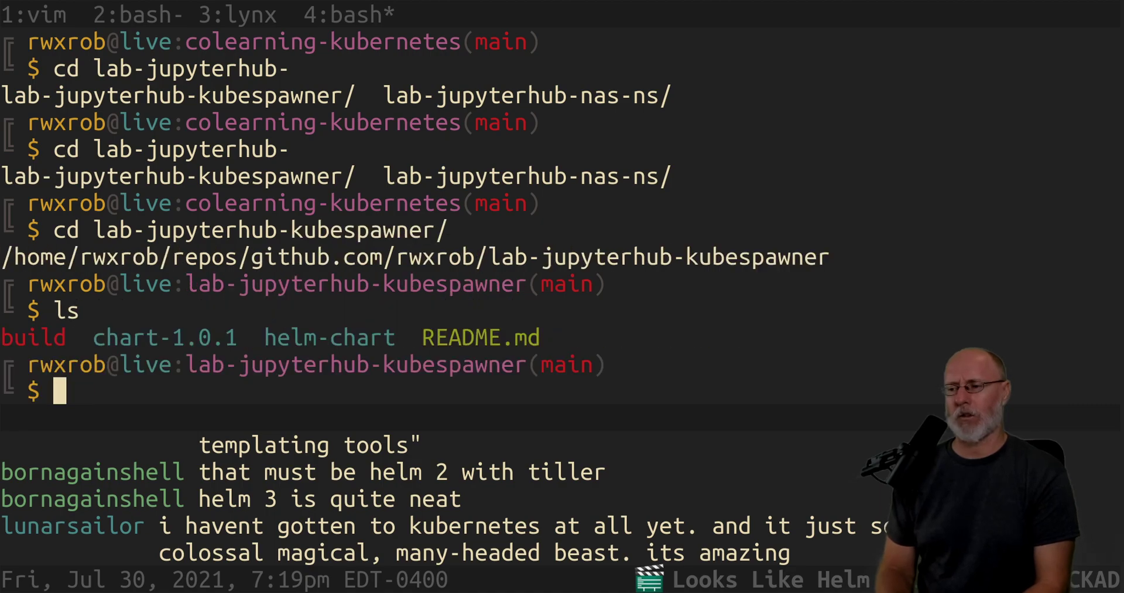
Change into chart-1.0.1 and list the chart's files
type("vi")
key("BackSpace")
key("BackSpace")
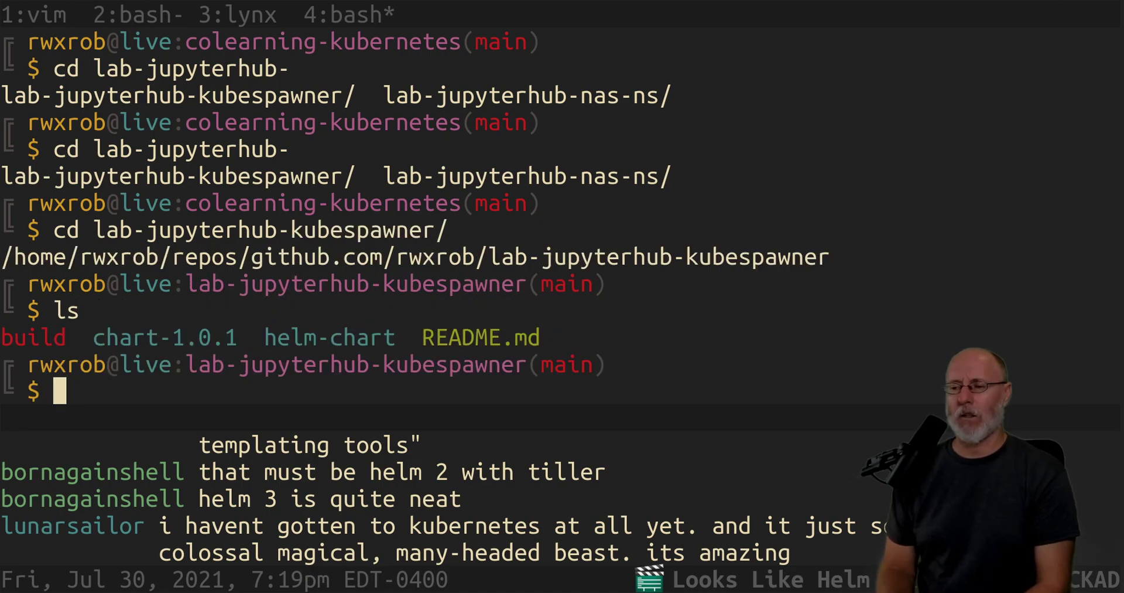
type("cd cha")
key("Tab")
key("Return")
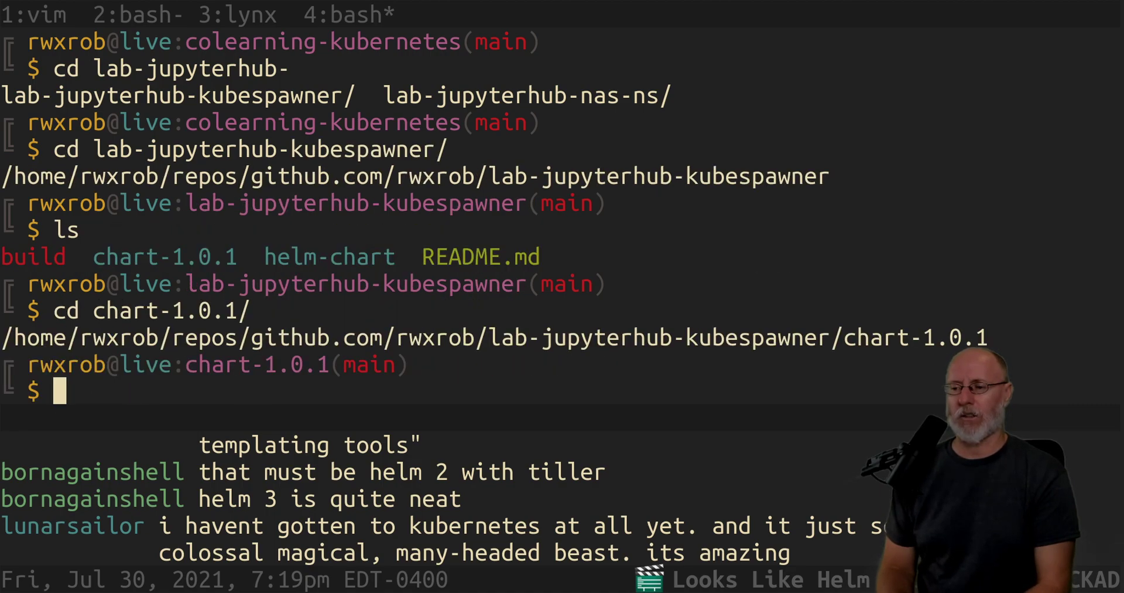
type("ls")
key("Return")
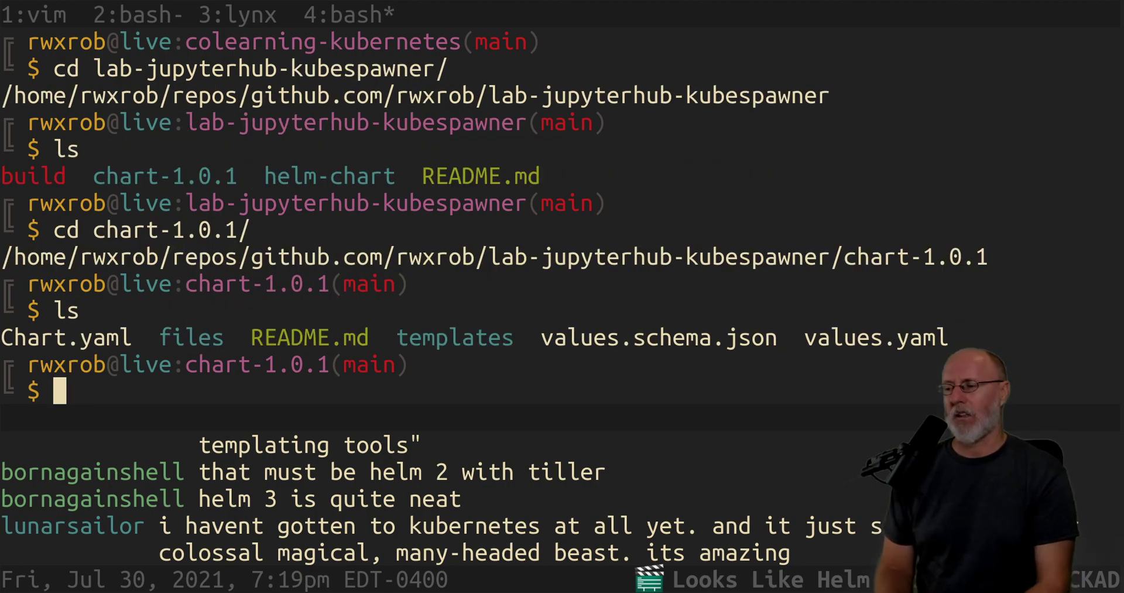
Open values.yaml in vi, look over the imagePullSecrets and hub settings, then quit
type("vi va")
key("Tab")
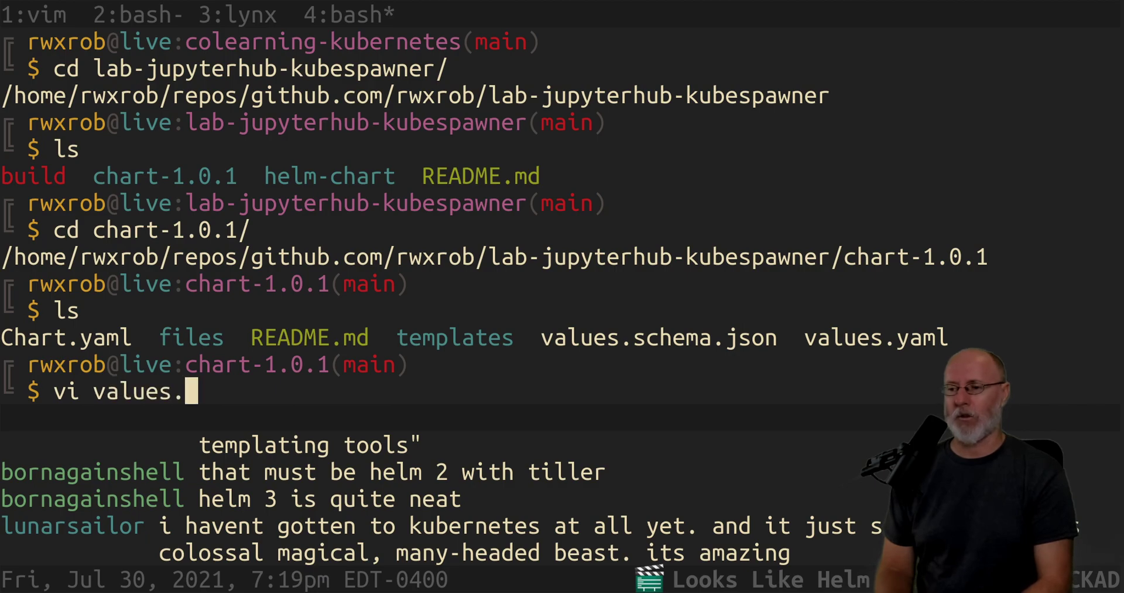
type("y")
key("Tab")
key("Return")
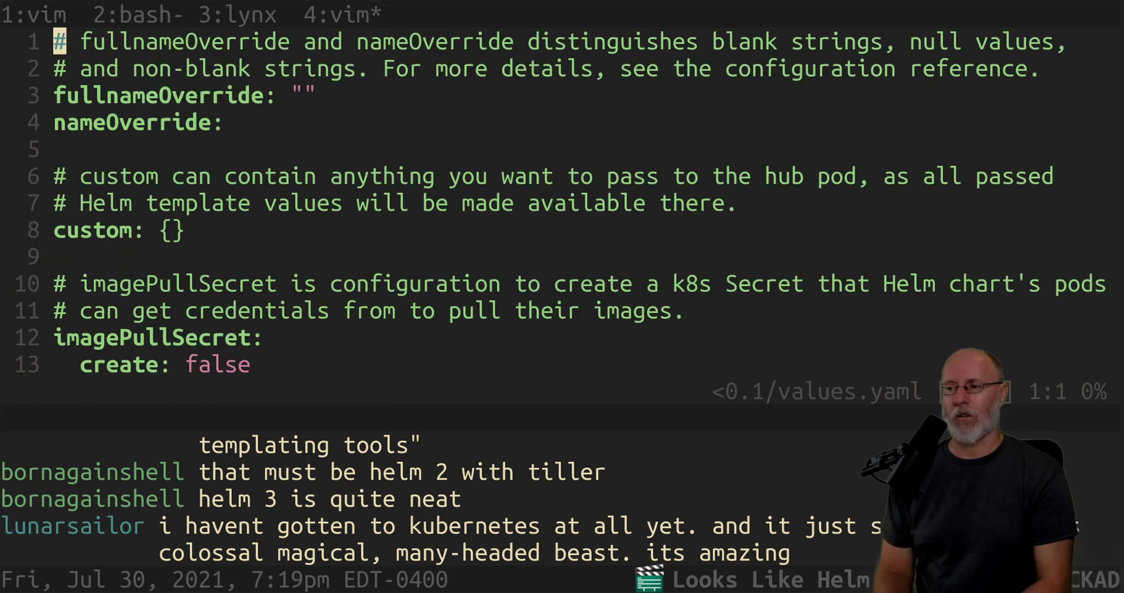
key("j")
key("j")
key("j")
key("j")
key("j")
key("j")
key("j")
key("j")
key("j")
key("j")
key("j")
key("j")
key("j")
key("j")
key("j")
key("j")
key("j")
key("j")
key("j")
key("j")
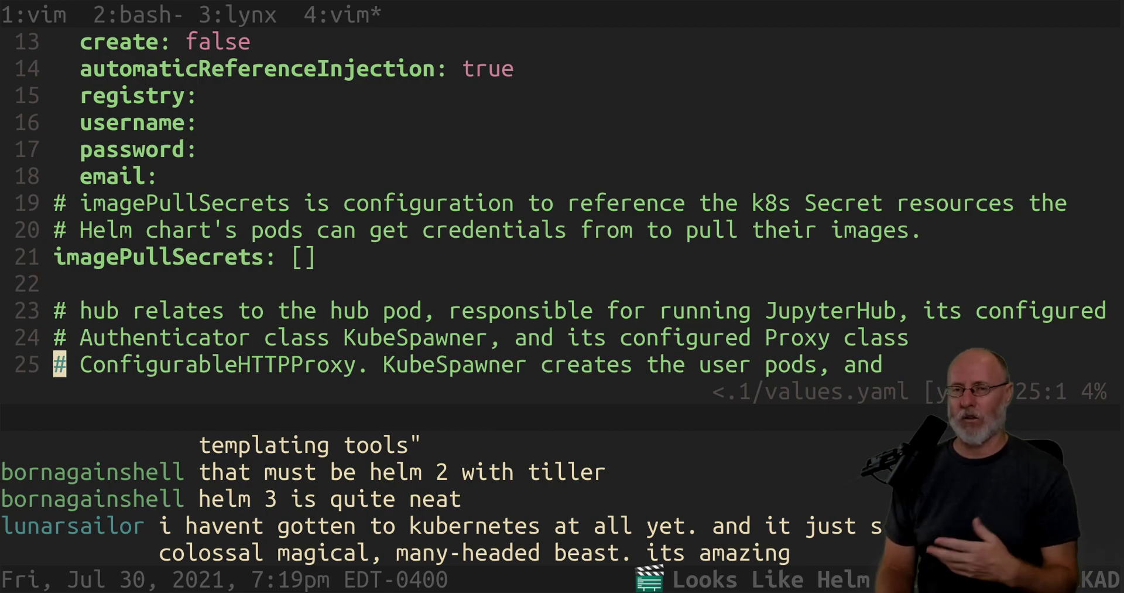
key("j")
key("k")
key("k")
key("k")
key("k")
key("k")
key("k")
key("k")
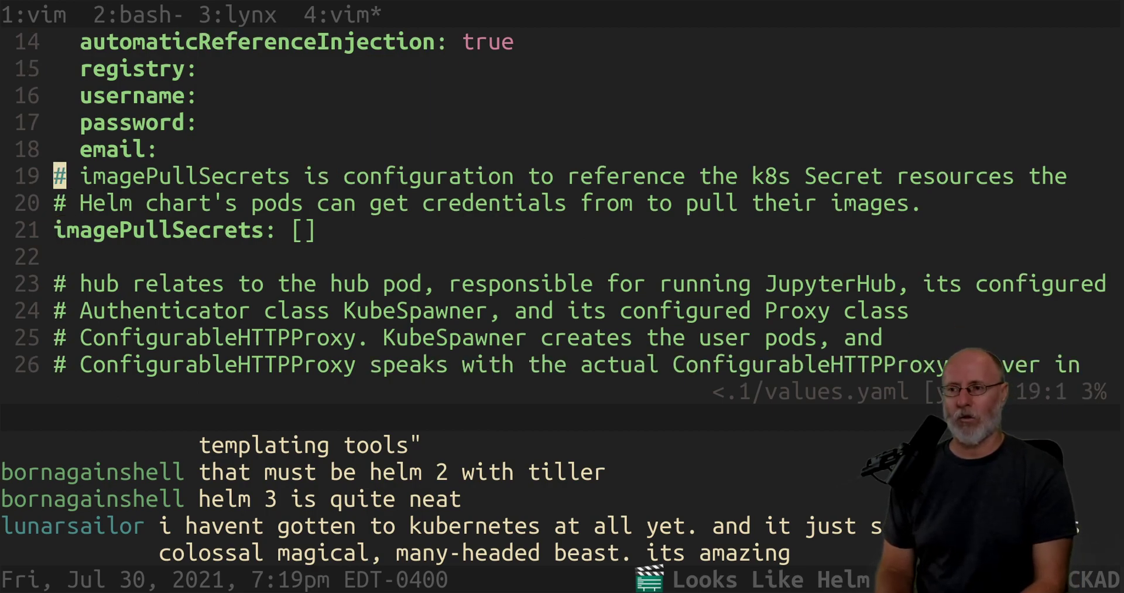
type(":q")
key("Return")
Change into the templates folder and list its contents
type("cd templates/")
key("Return")
type("ls")
key("Return")
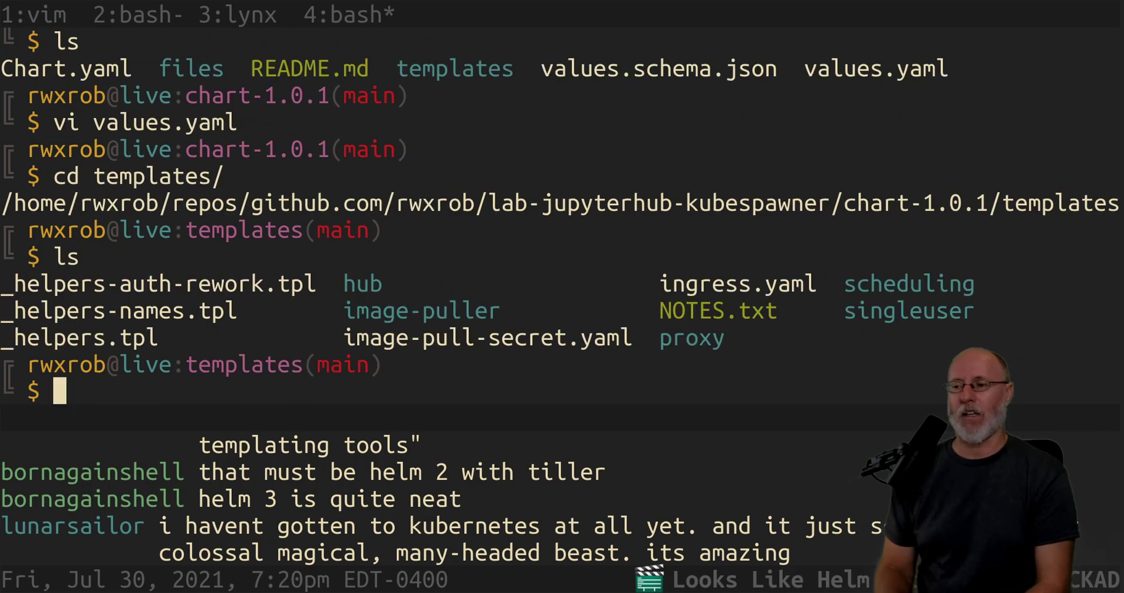
Change into the hub templates folder and list its files
type("vi")
key("BackSpace")
key("BackSpace")
key("BackSpace")
type("cd hub/")
key("Tab")
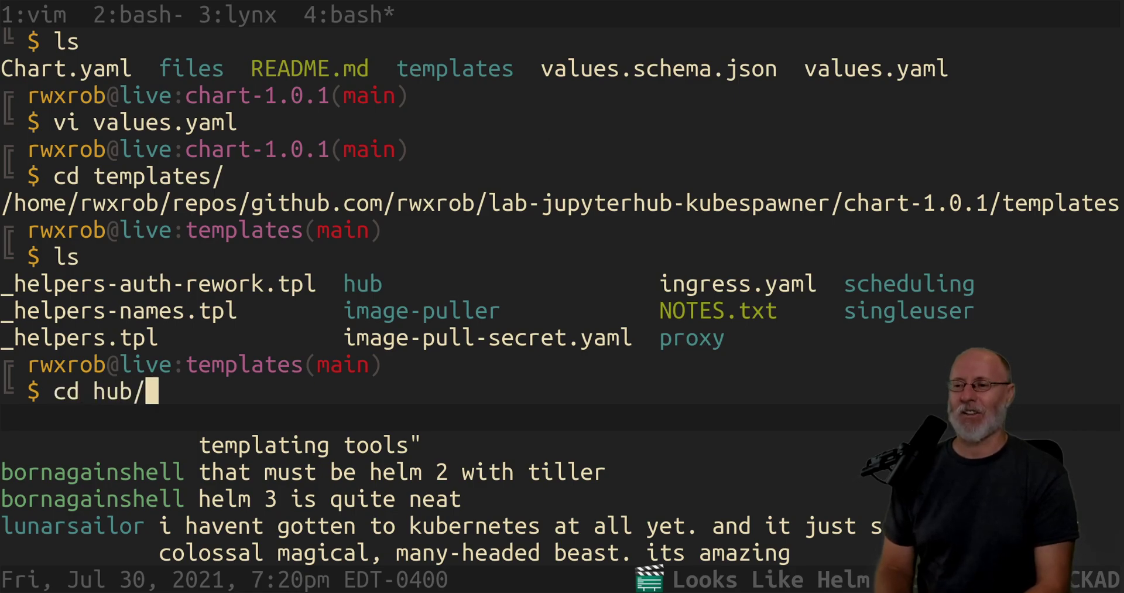
key("Return")
type("ls")
key("Return")
Glance through service.yaml in vi and quit back to the shell
type("vi ")
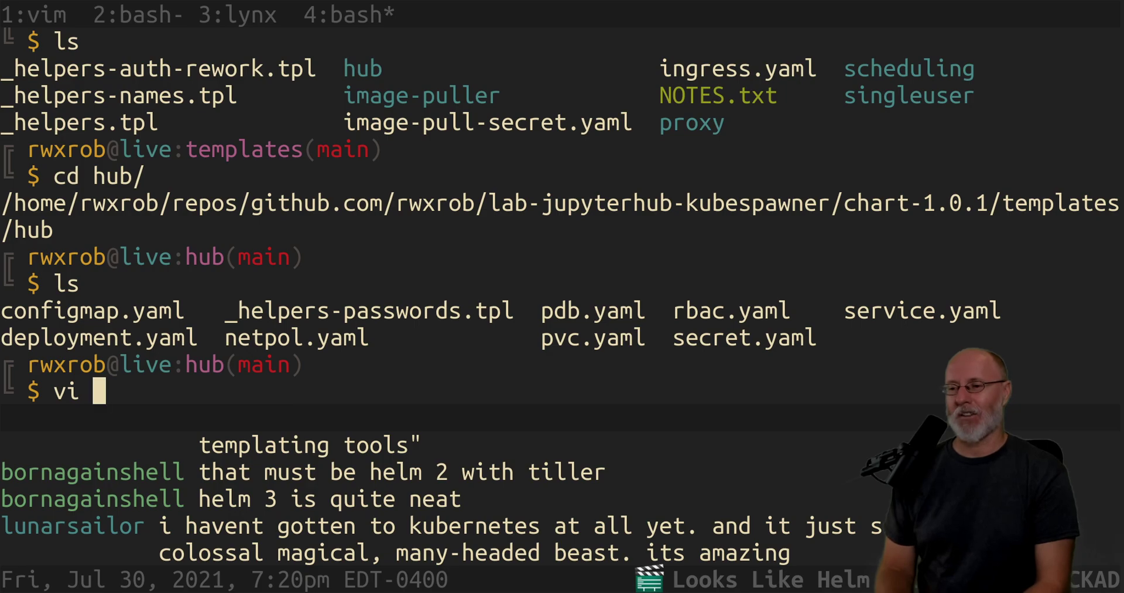
type("ser")
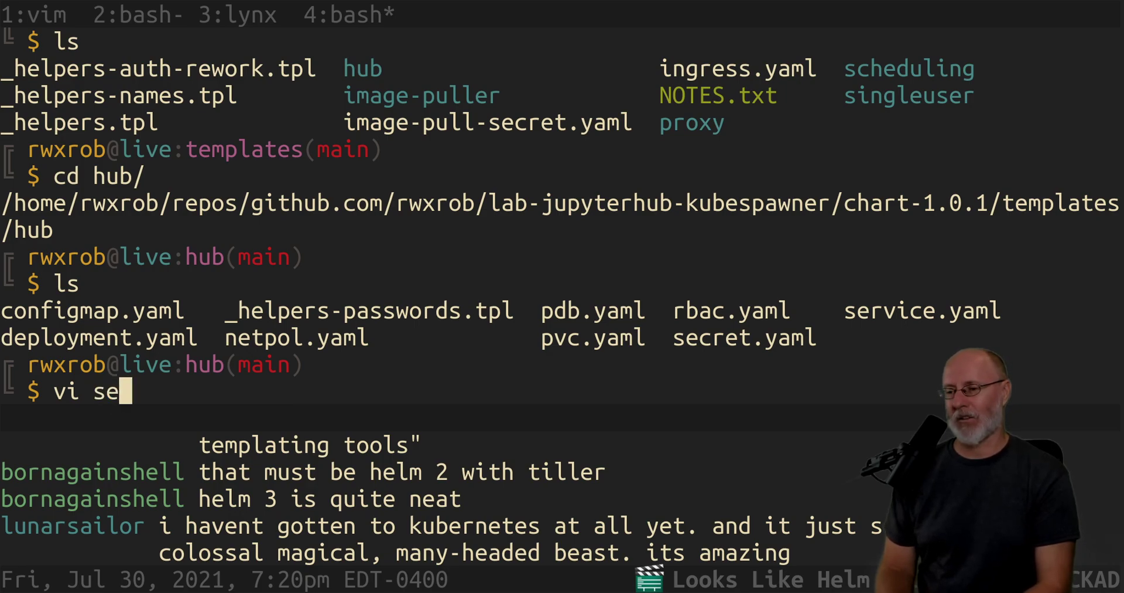
key("Tab")
key("Return")
key("j")
key("j")
key("j")
key("j")
key("j")
type(":q")
key("Return")
Open deployment.yaml in vi
type("vi dep")
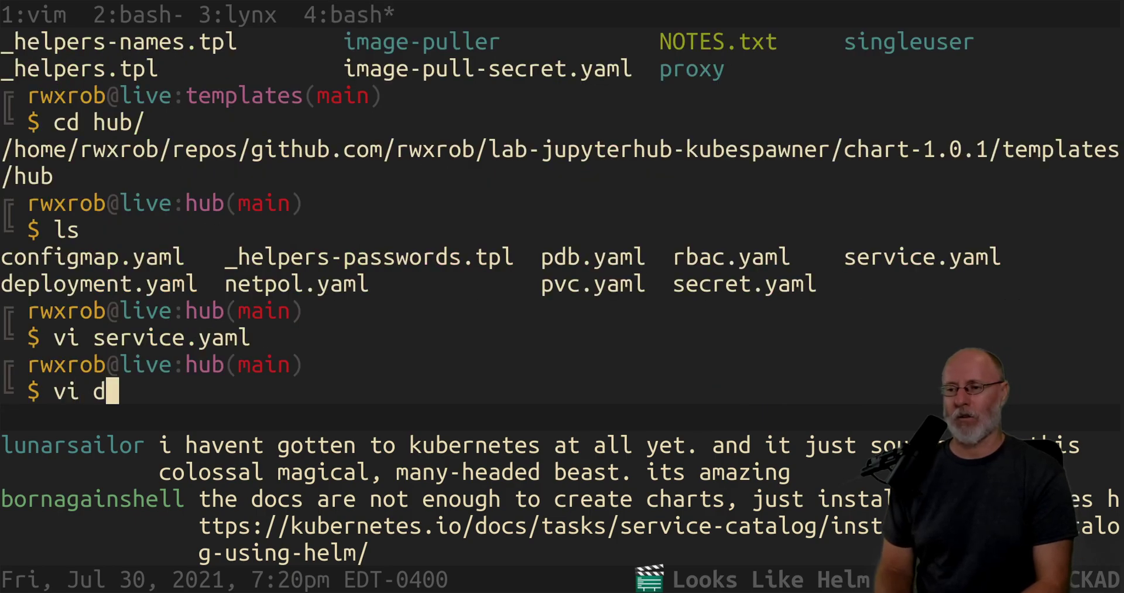
key("Tab")
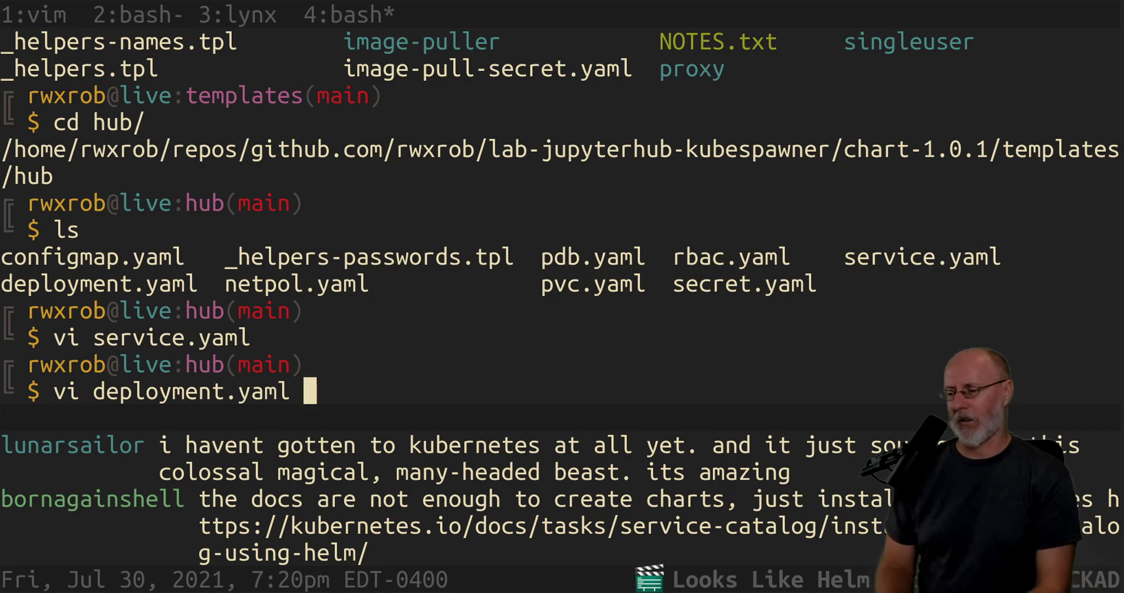
key("Return")
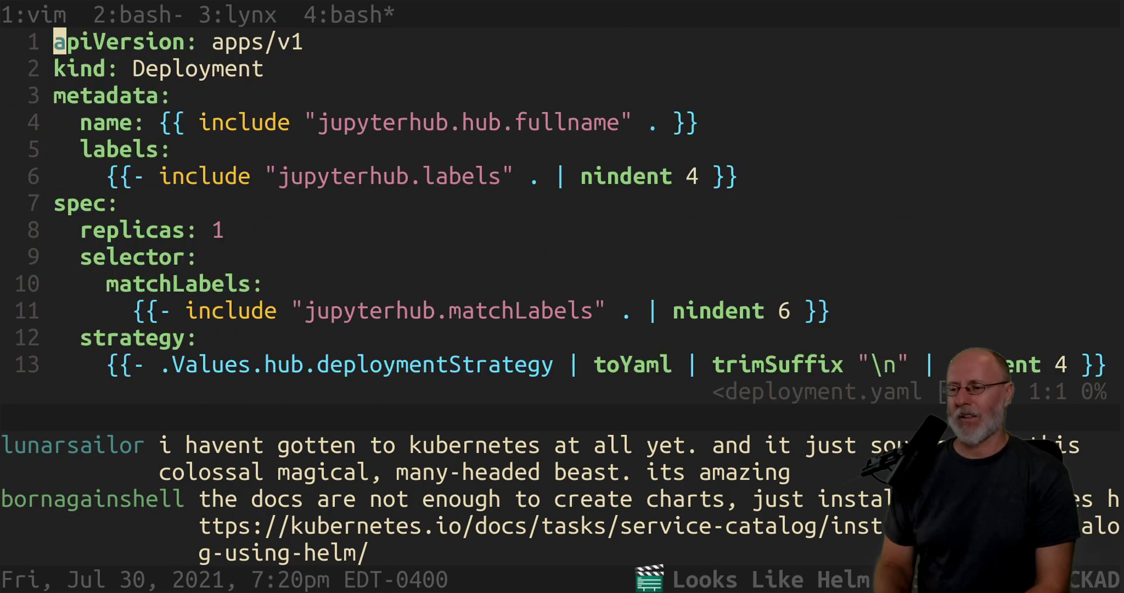
key("j")
key("j")
key("j")
key("j")
key("j")
key("j")
key("j")
key("j")
key("j")
key("j")
key("j")
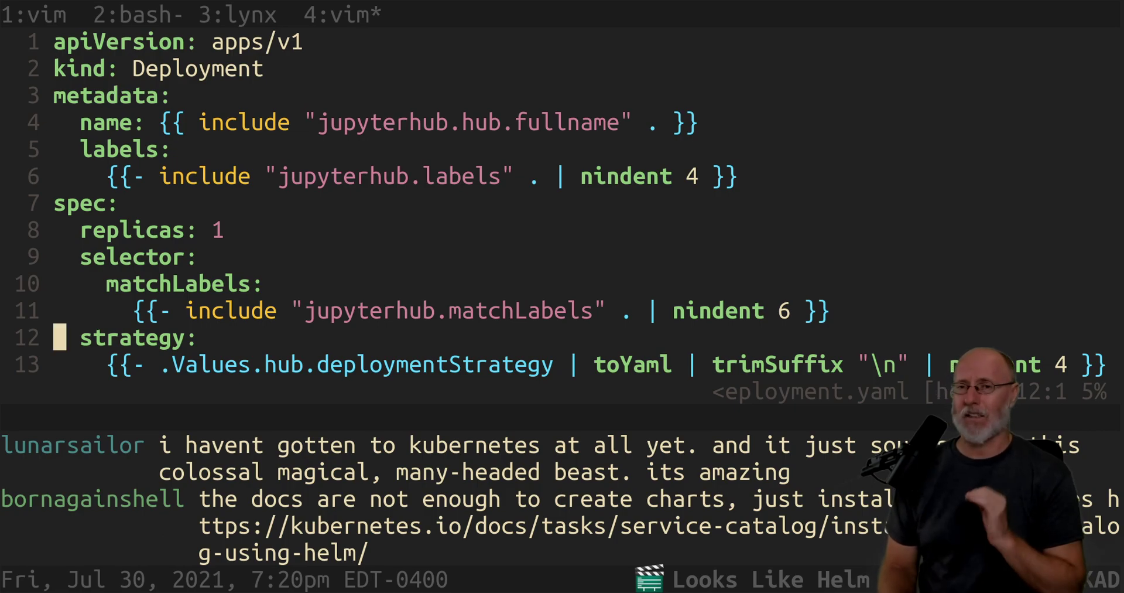
key("j")
key("j")
key("j")
key("j")
key("j")
key("j")
key("j")
key("j")
key("j")
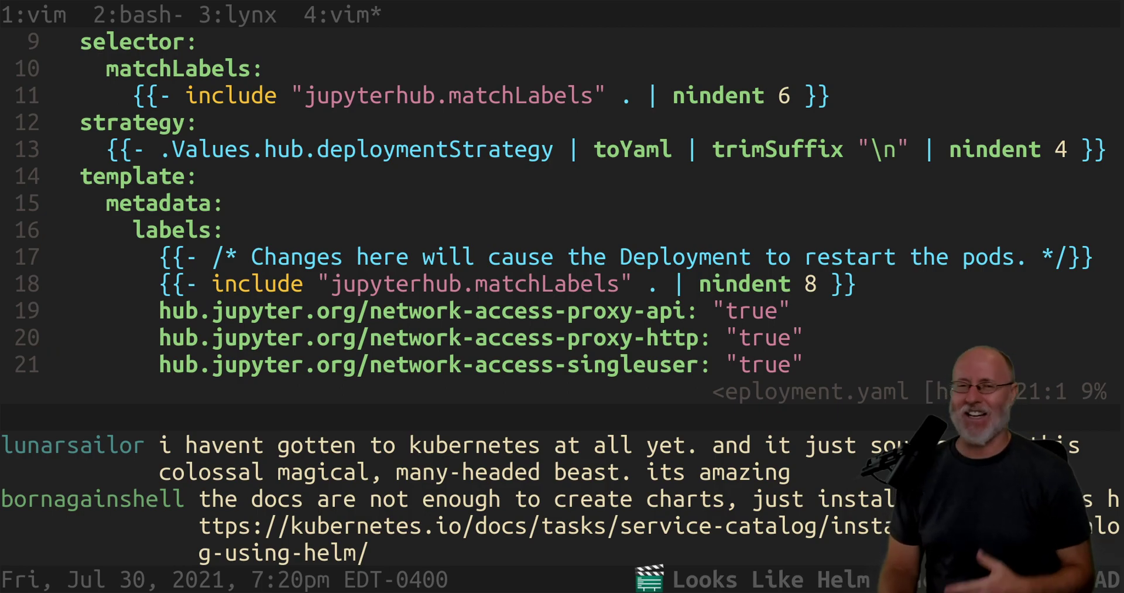
key("k")
key("k")
key("k")
key("k")
key("k")
key("k")
key("k")
key("k")
key("k")
key("k")
key("k")
key("k")
key("k")
key("k")
key("k")
key("k")
key("k")
key("k")
key("k")
key("k")
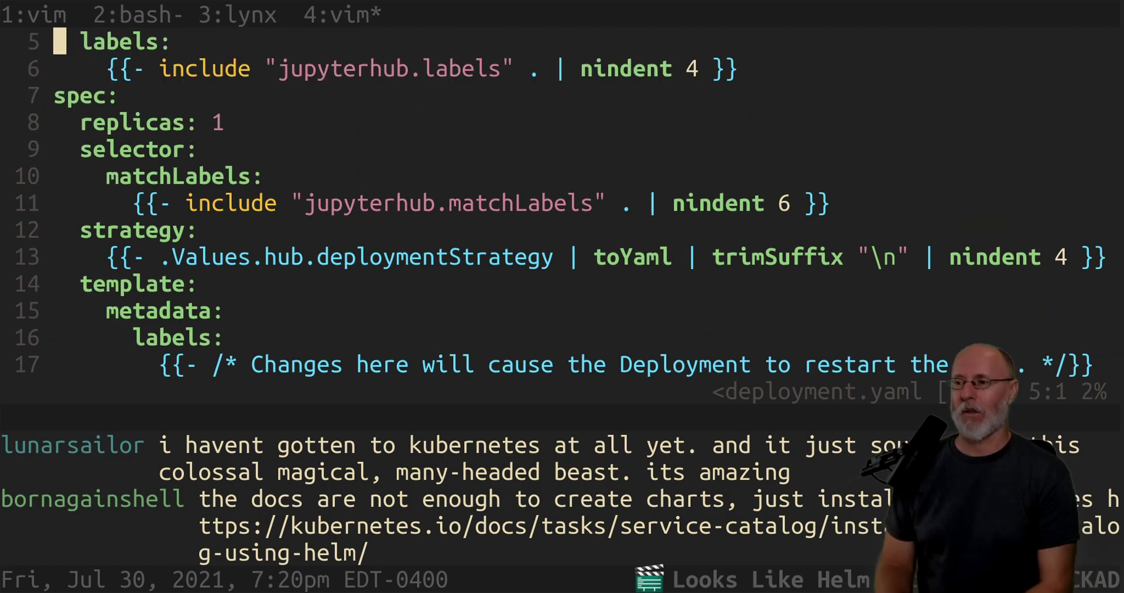
key("j")
key("j")
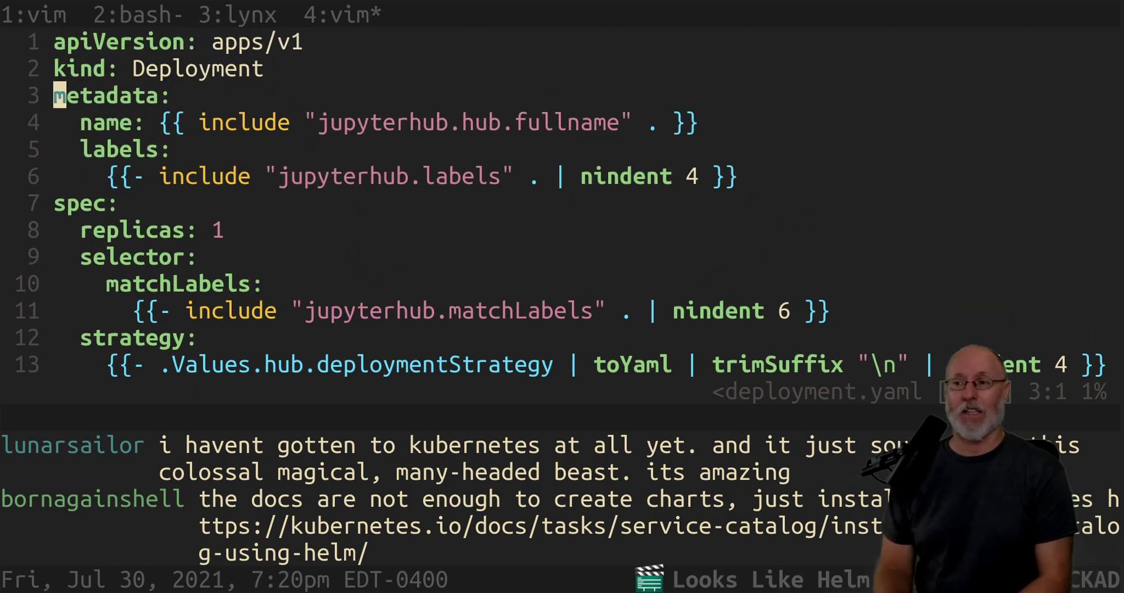
key("j")
key("j")
key("j")
key("j")
key("j")
key("k")
key("k")
key("k")
key("k")
key("k")
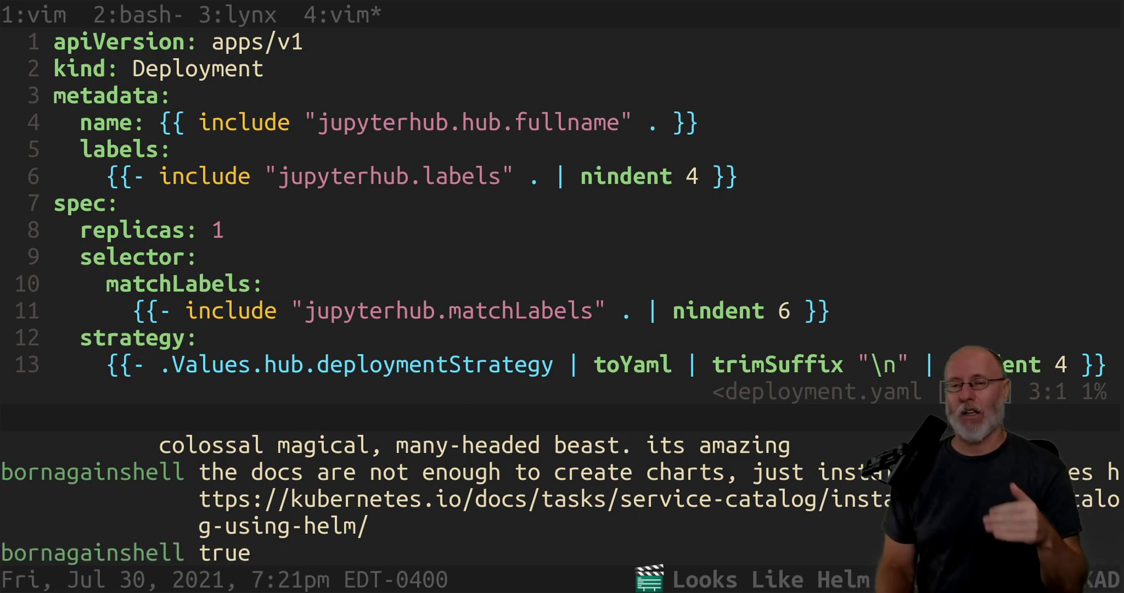
key("j")
key("j")
key("j")
key("j")
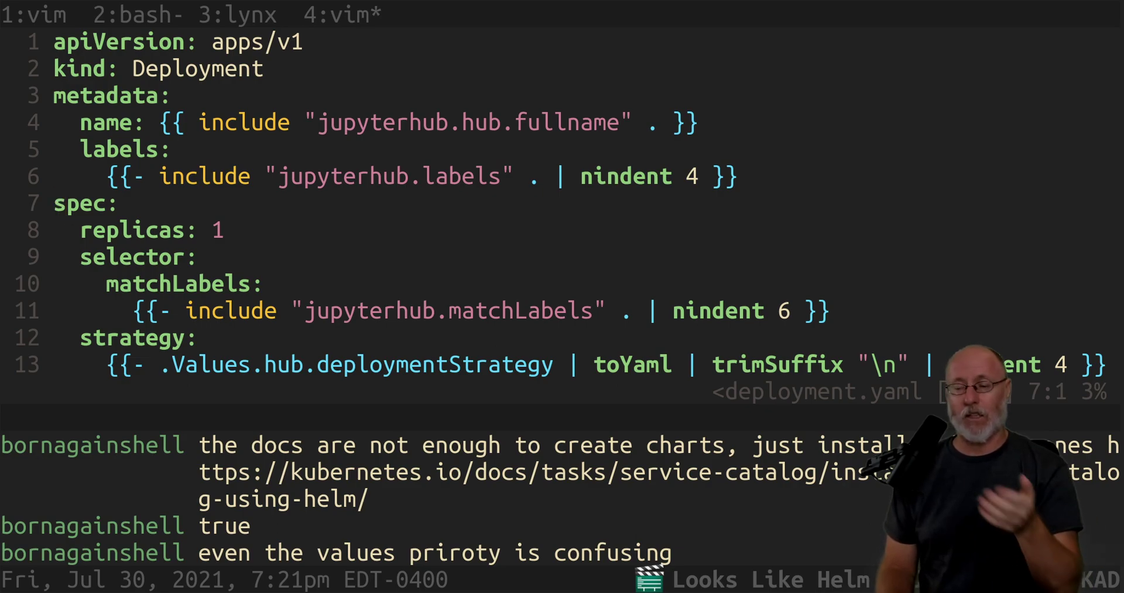
key("j")
key("j")
key("j")
key("j")
key("j")
key("j")
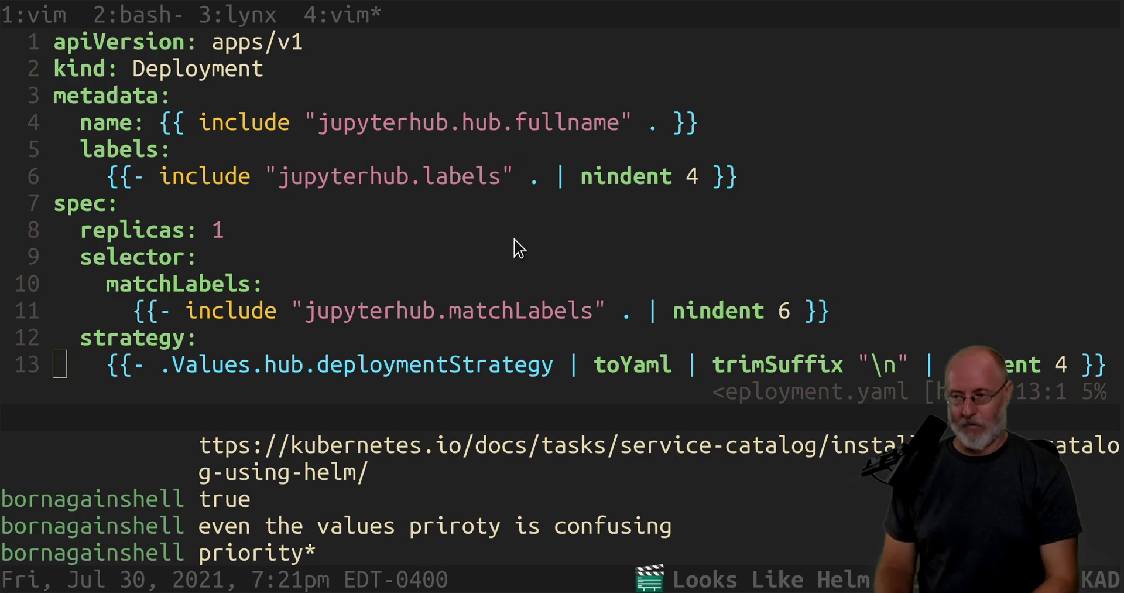
key("alt+Tab")
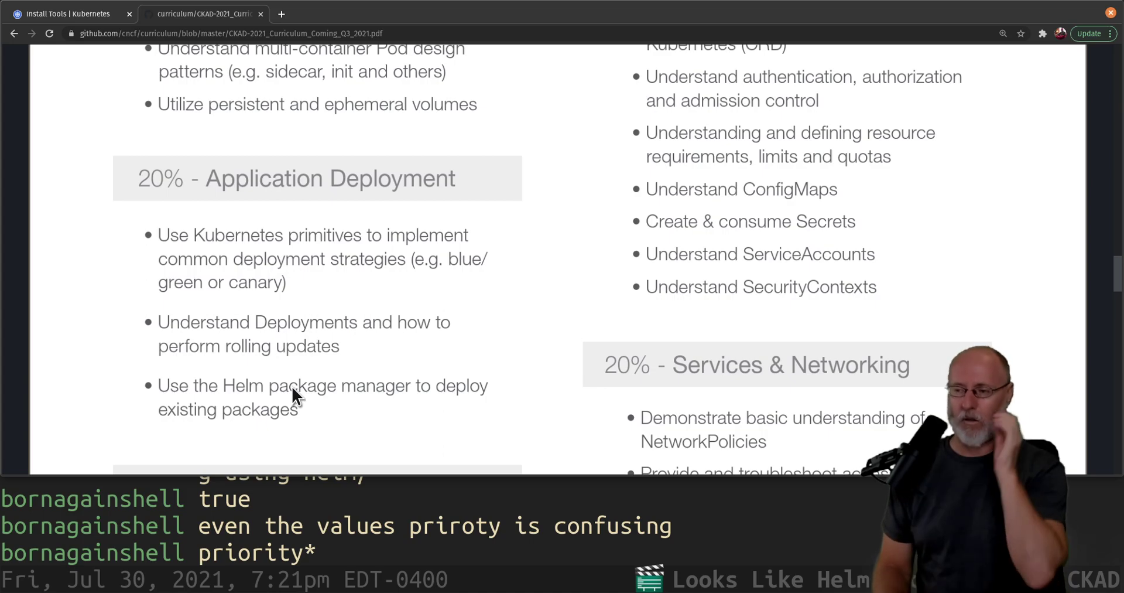
key("alt+Tab")
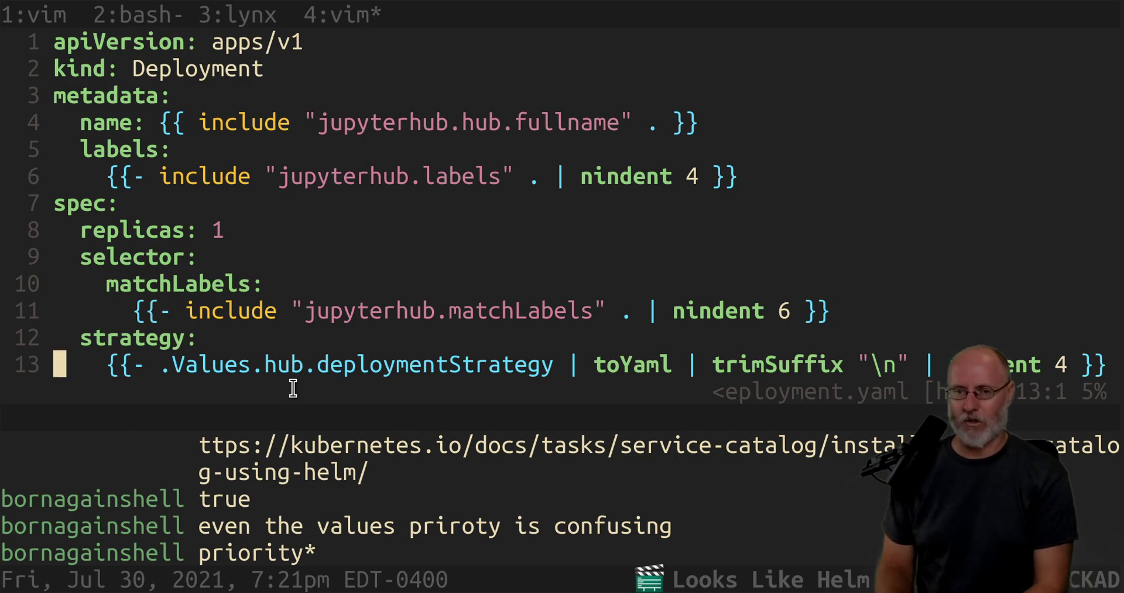
Move through deployment.yaml's selector, deploymentStrategy and template lines, then switch toward the README window
key("j")
key("j")
key("j")
key("j")
key("j")
key("j")
key("j")
key("j")
key("j")
key("j")
key("j")
key("k")
key("k")
key("k")
key("k")
key("k")
key("k")
key("k")
key("k")
key("k")
key("k")
key("l")
key("l")
key("l")
key("l")
key("l")
key("l")
key("l")
key("l")
key("l")
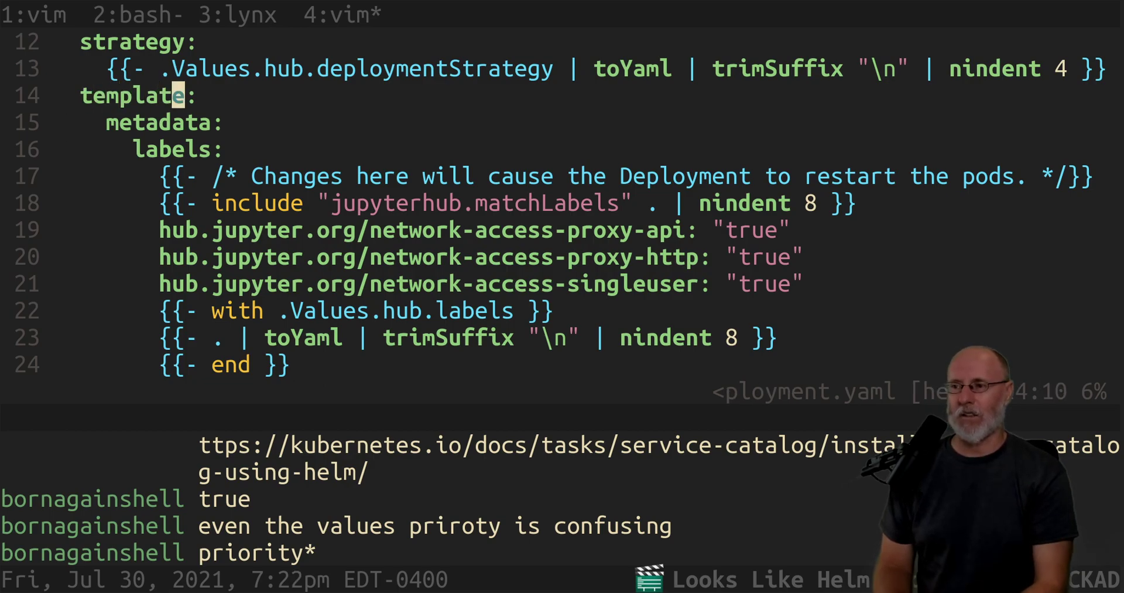
key("k")
key("l")
key("l")
key("w")
key("w")
key("w")
key("w")
key("k")
key("k")
key("k")
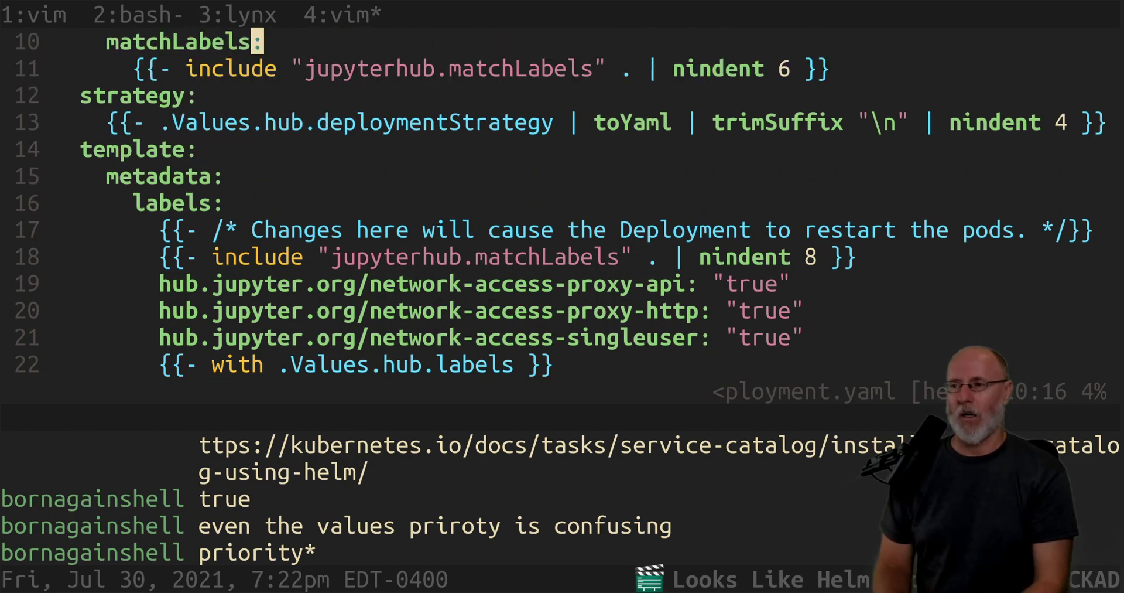
key("k")
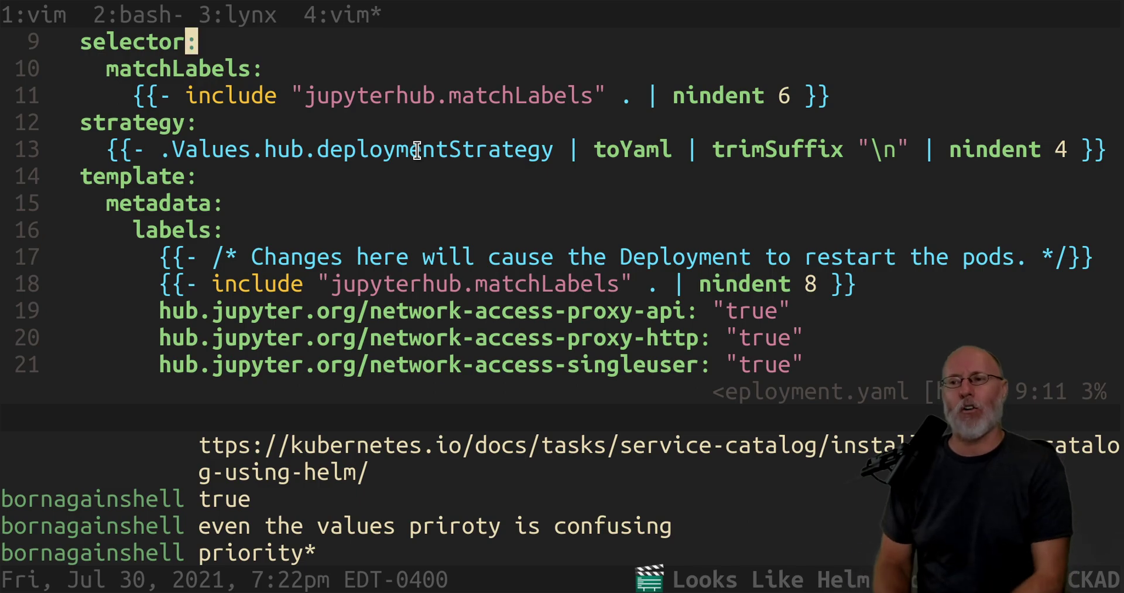
key("j")
key("j")
key("j")
key("j")
key("j")
key("k")
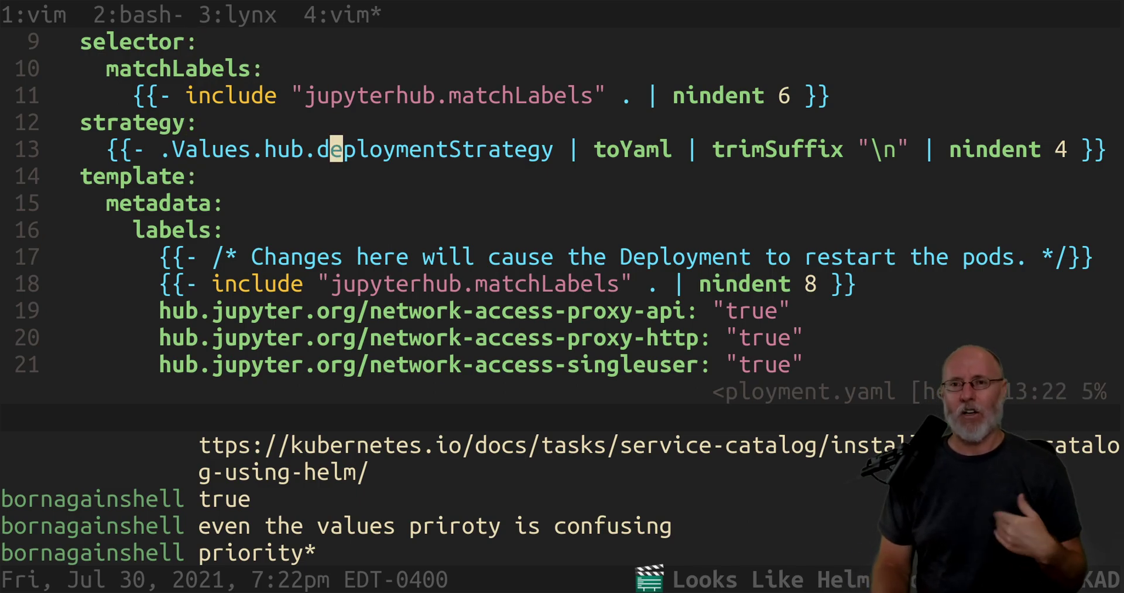
key("k")
key("j")
key("j")
key("j")
key("j")
key("j")
key("j")
key("j")
key("j")
key("j")
key("j")
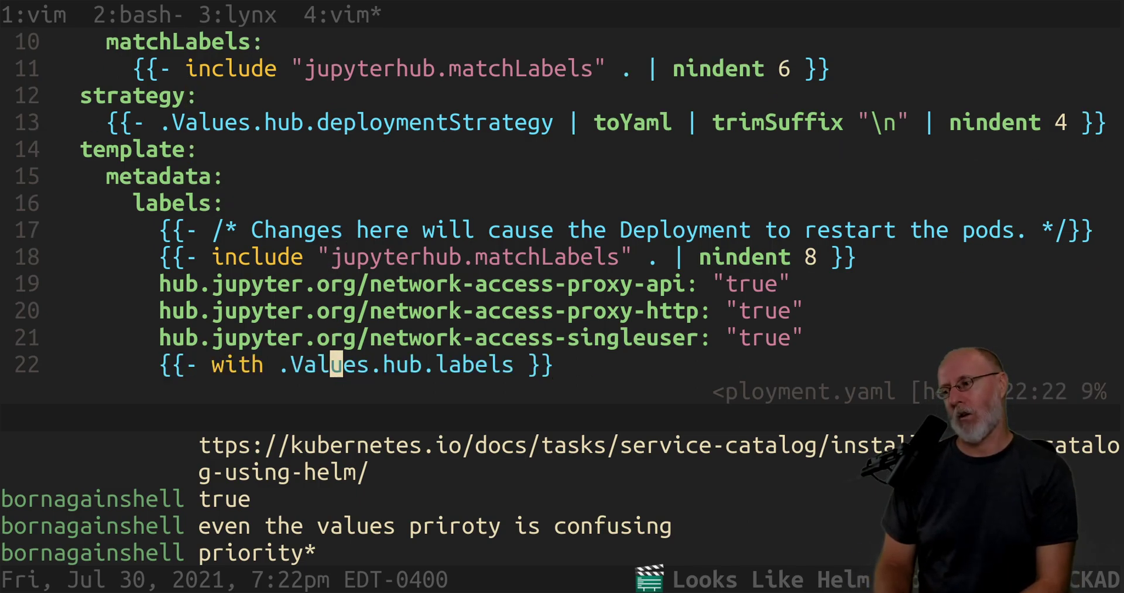
key("ctrl+a")
Return to README.md and write the list item 'Learn Go templates!'
key("2")
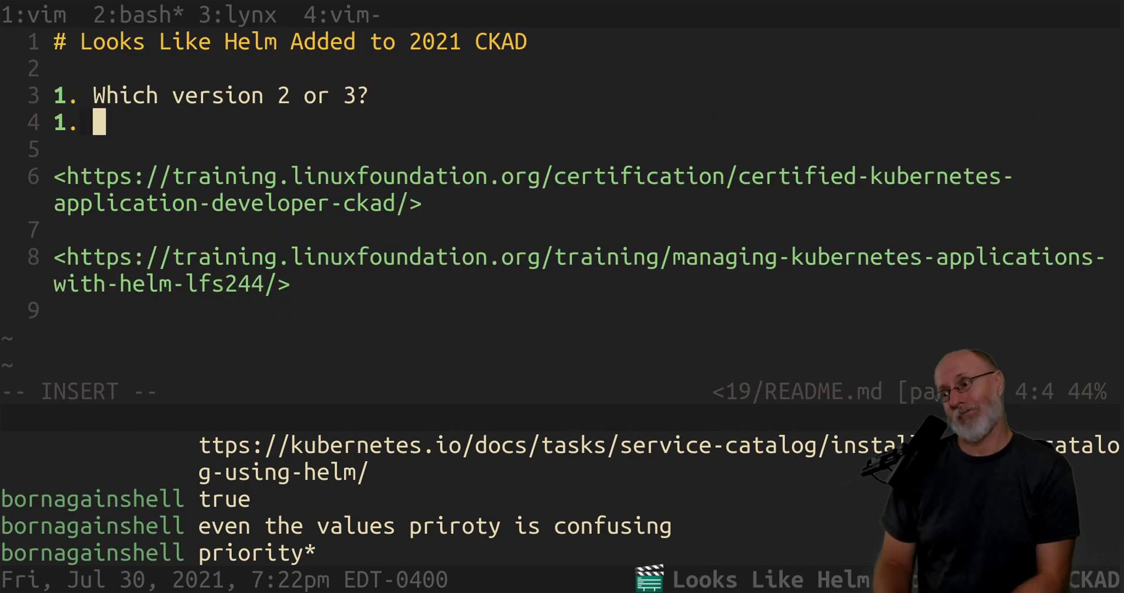
key("Escape")
type("jkajkdf")
key("BackSpace")
key("BackSpace")
key("BackSpace")
key("BackSpace")
type("Learn")
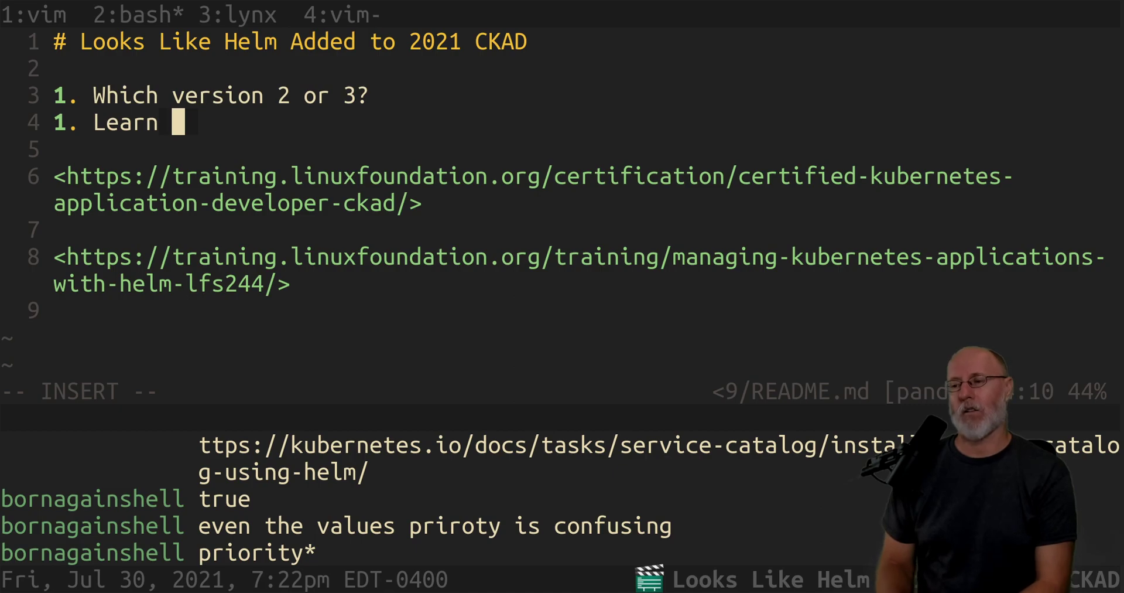
type("Go templates!")
key("Escape")
Insert '1. Just know this was not there and is not insignificant' above it and save
type("ko1. ")
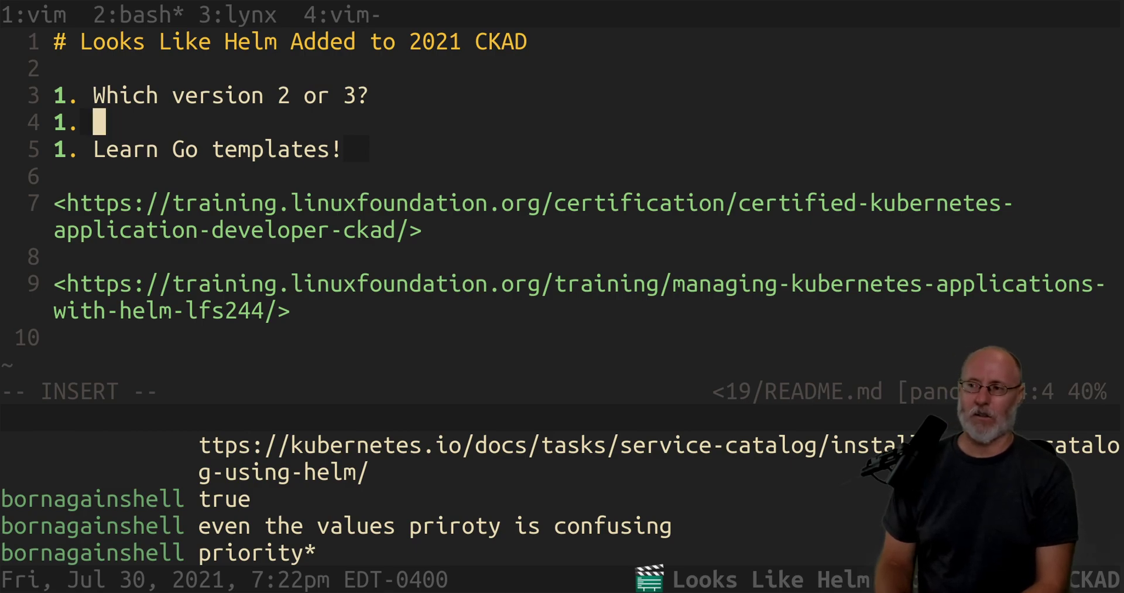
type("h")
key("BackSpace")
type("Just know this wa")
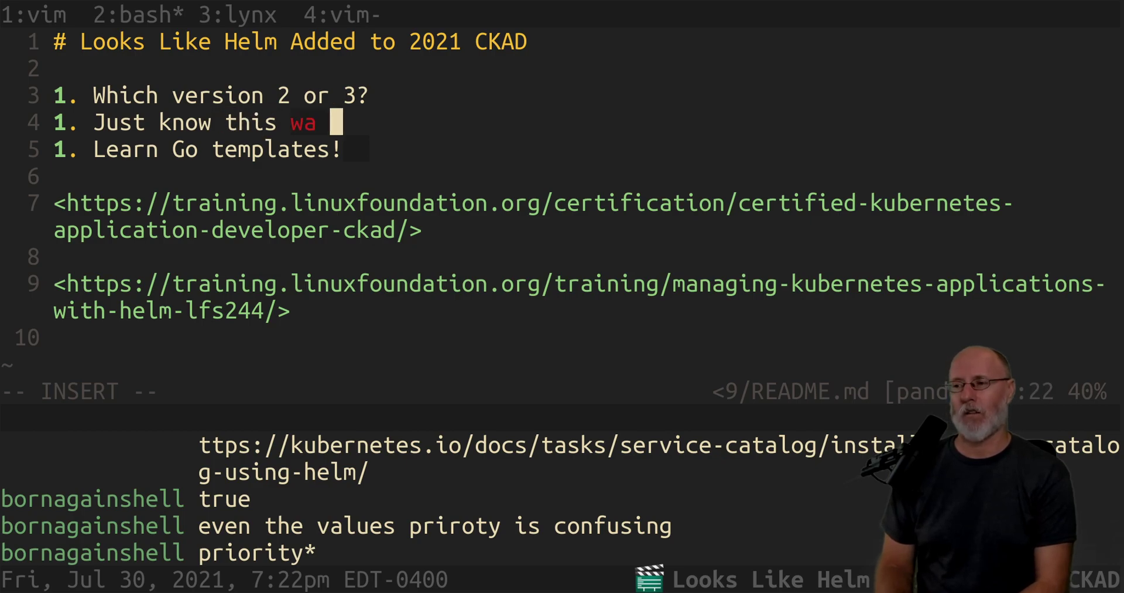
key("BackSpace")
type("s not there ansd")
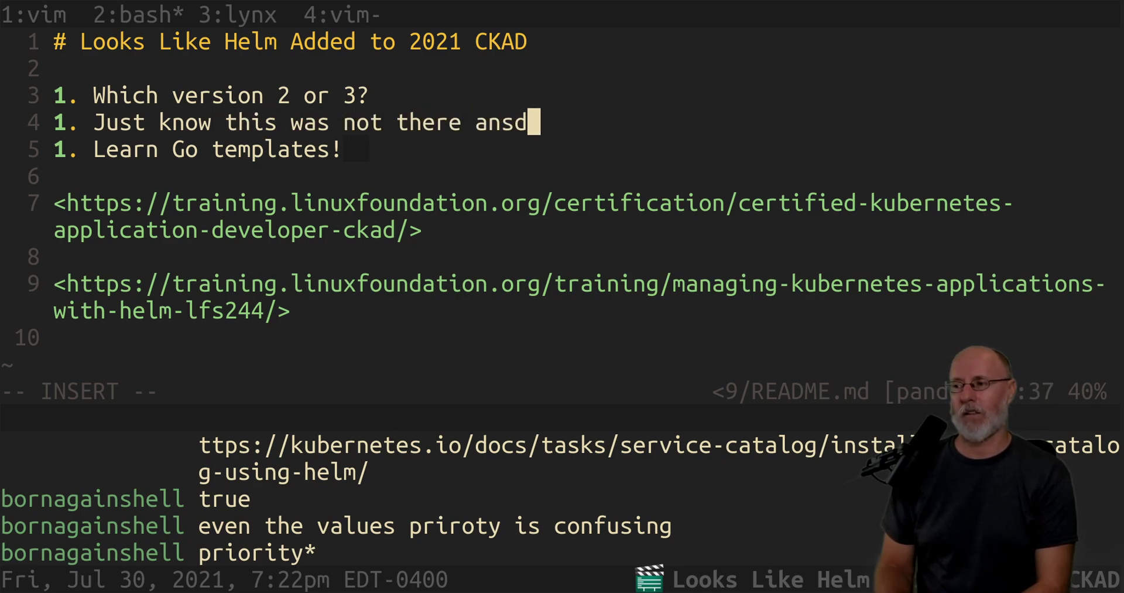
key("BackSpace")
key("BackSpace")
type("d is ")
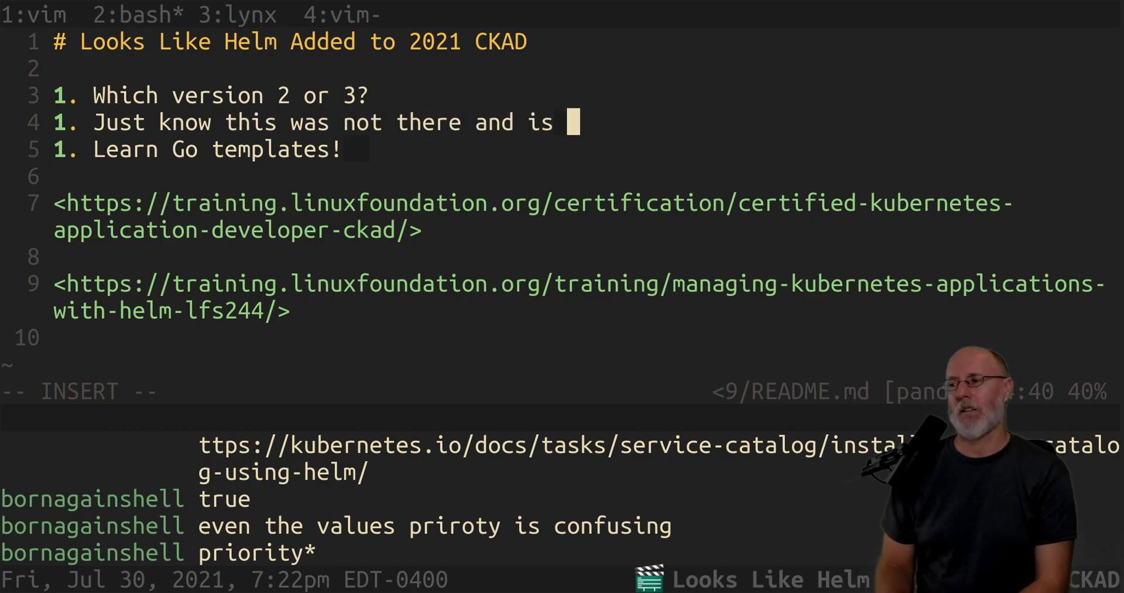
type("not insignificant")
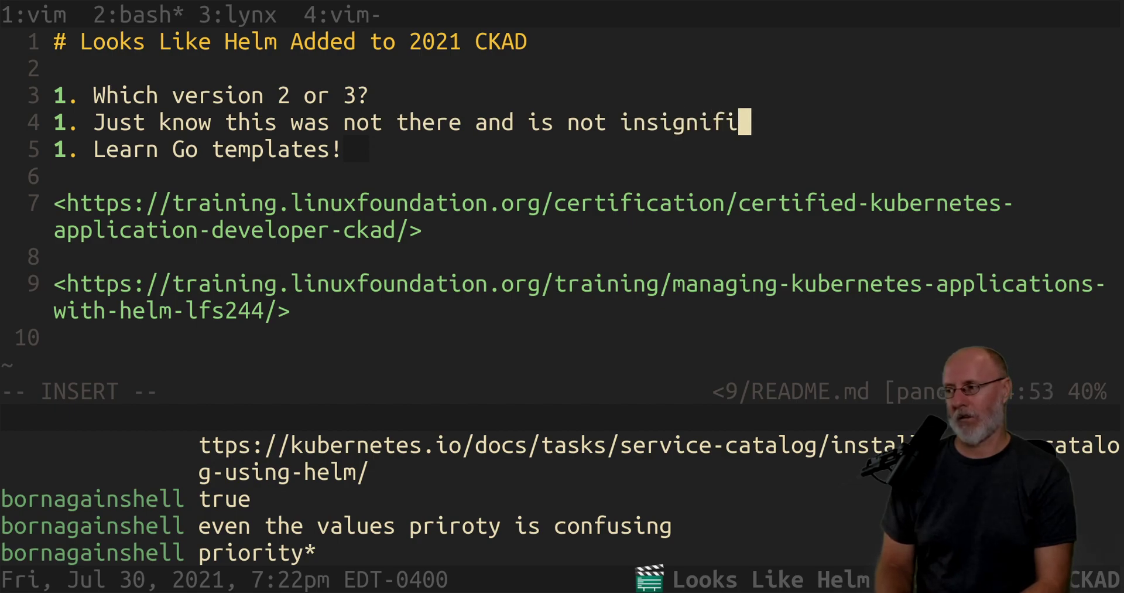
key("Escape")
type(":w")
key("Return")
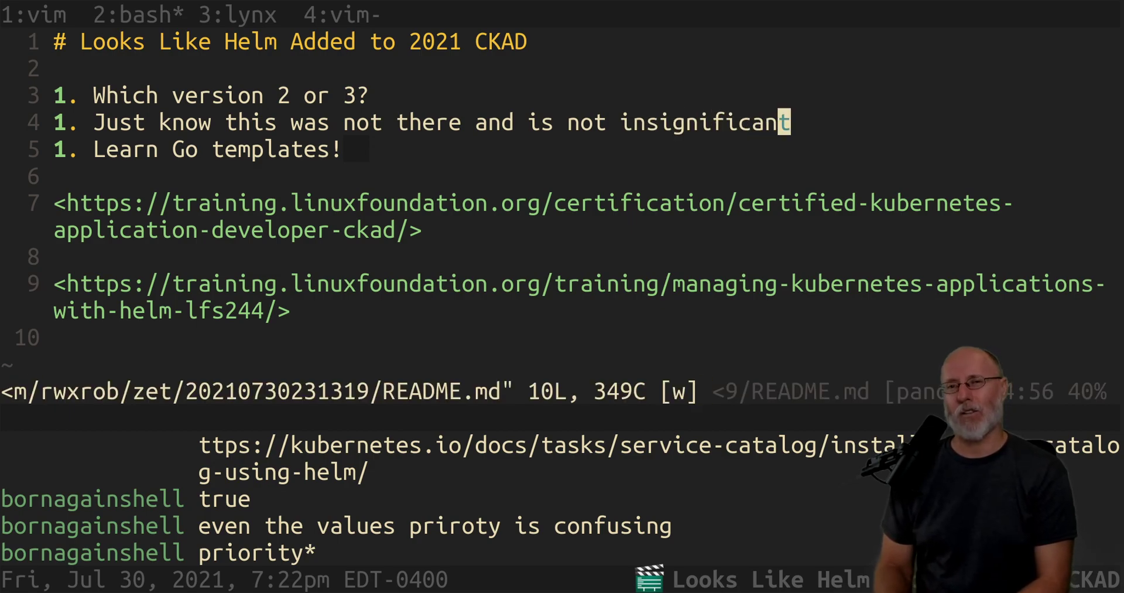
key("k")
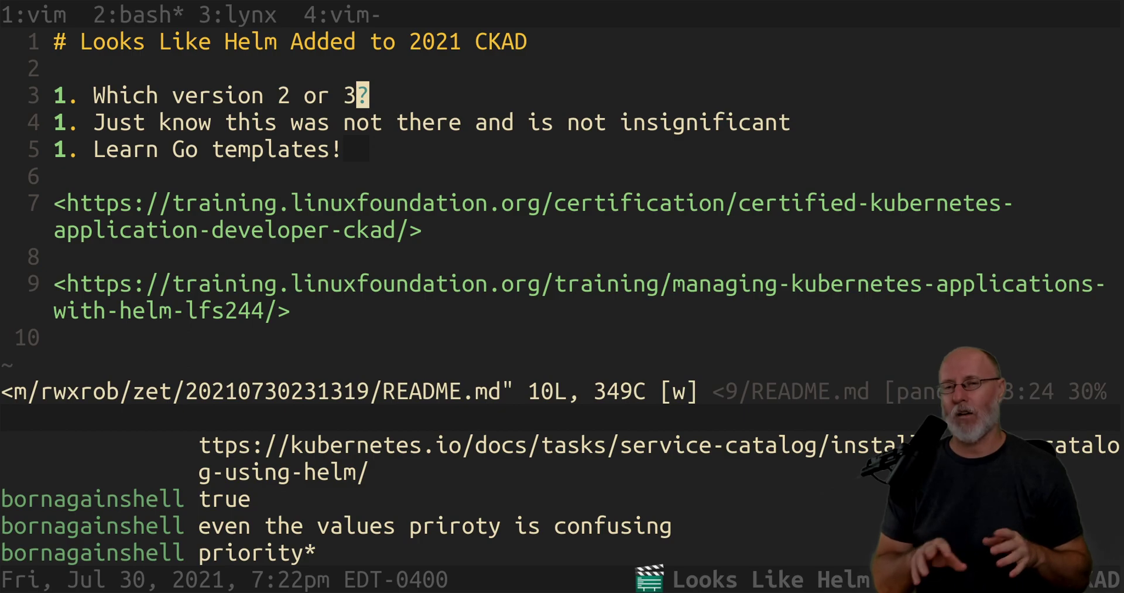